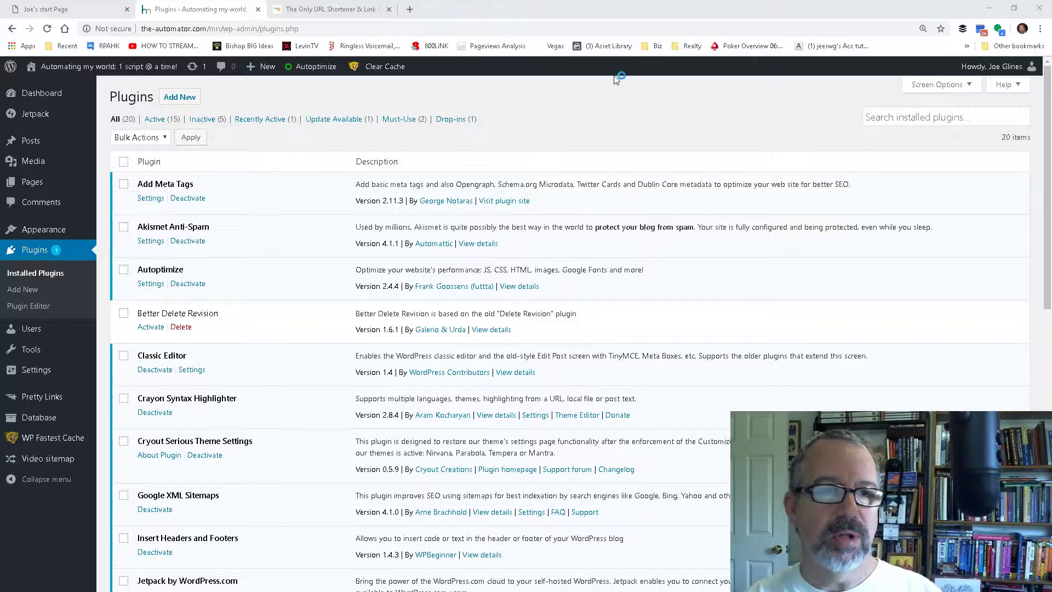
Step: View the Pretty Links website, and search the WordPress plugin directory for "pretty links"
click(331, 10)
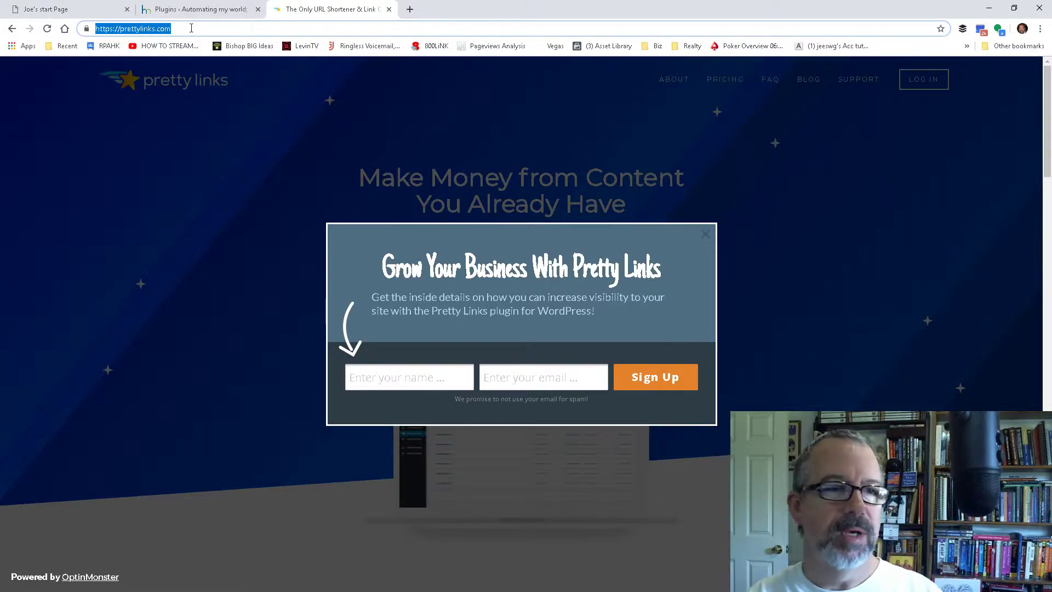
click(199, 11)
click(166, 96)
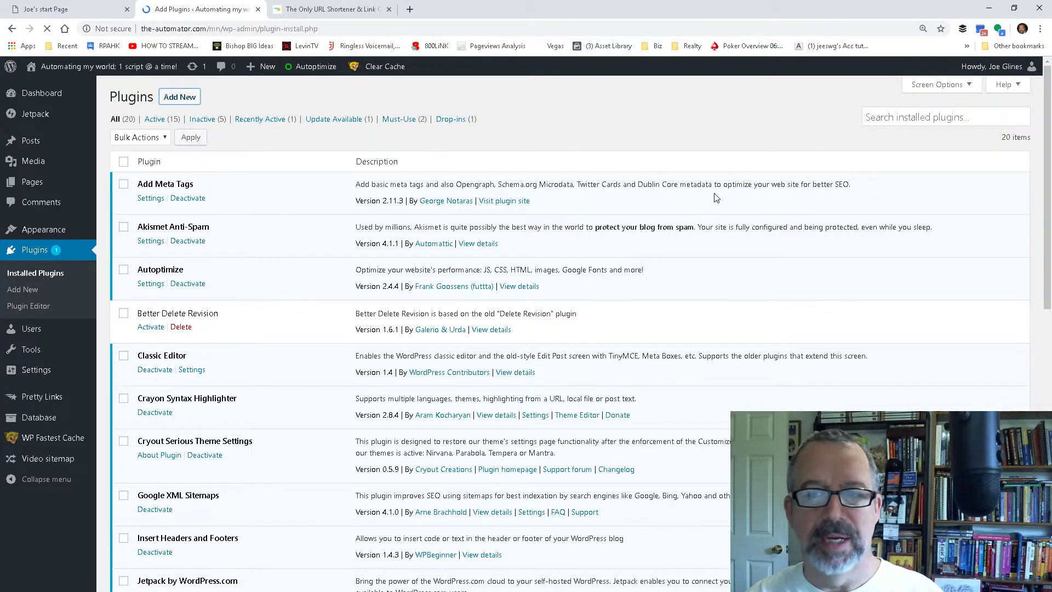
click(978, 130)
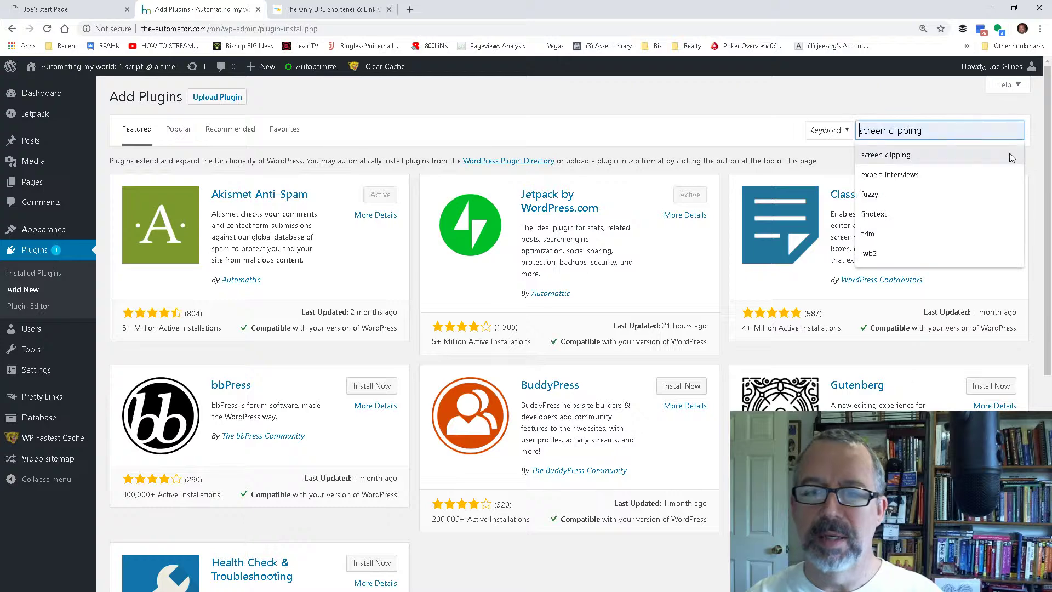
text(pretty lin)
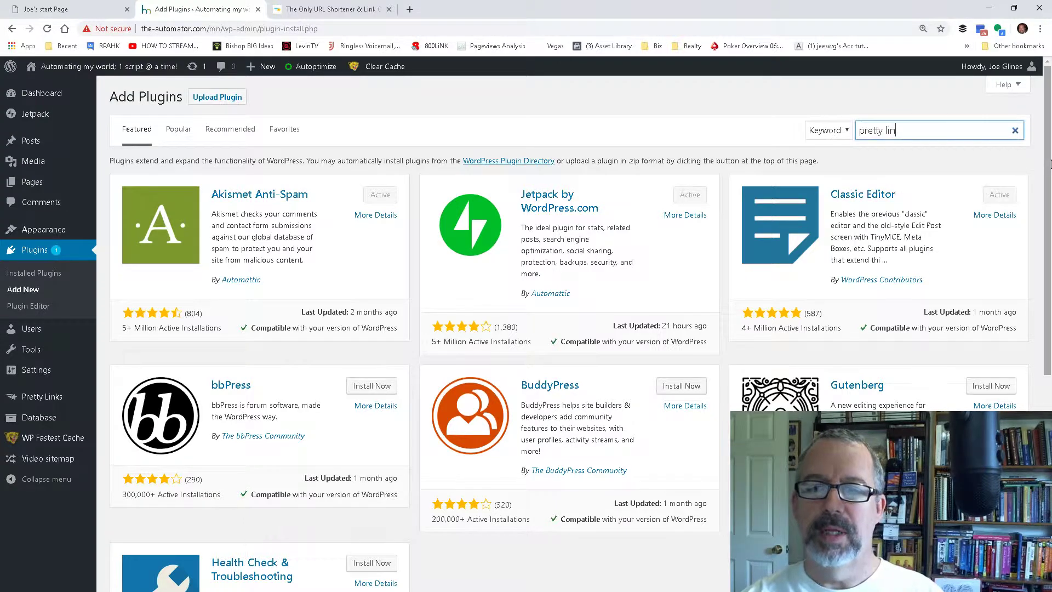
text(ks)
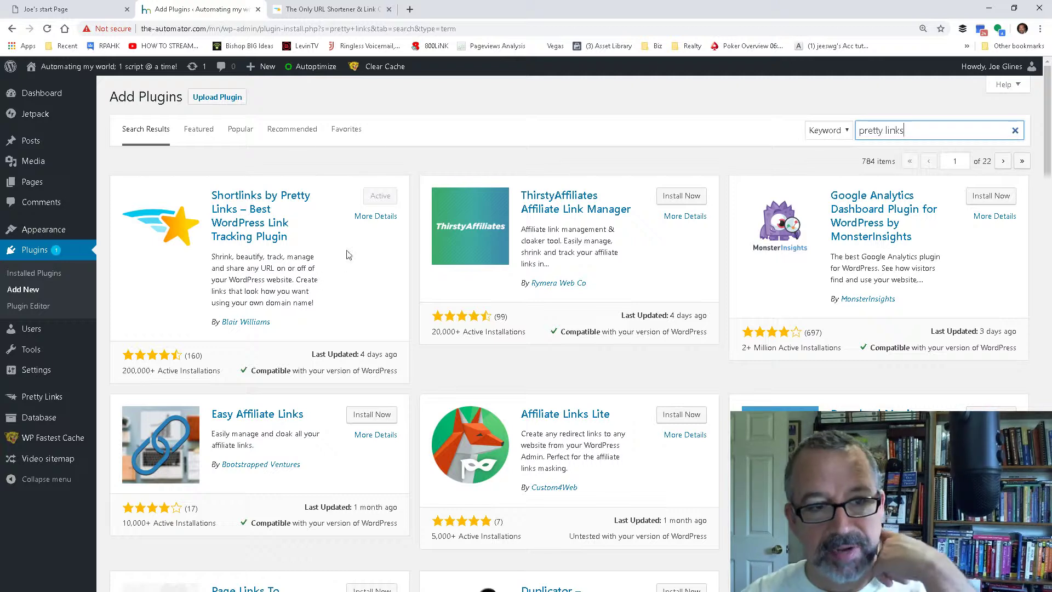
click(1016, 130)
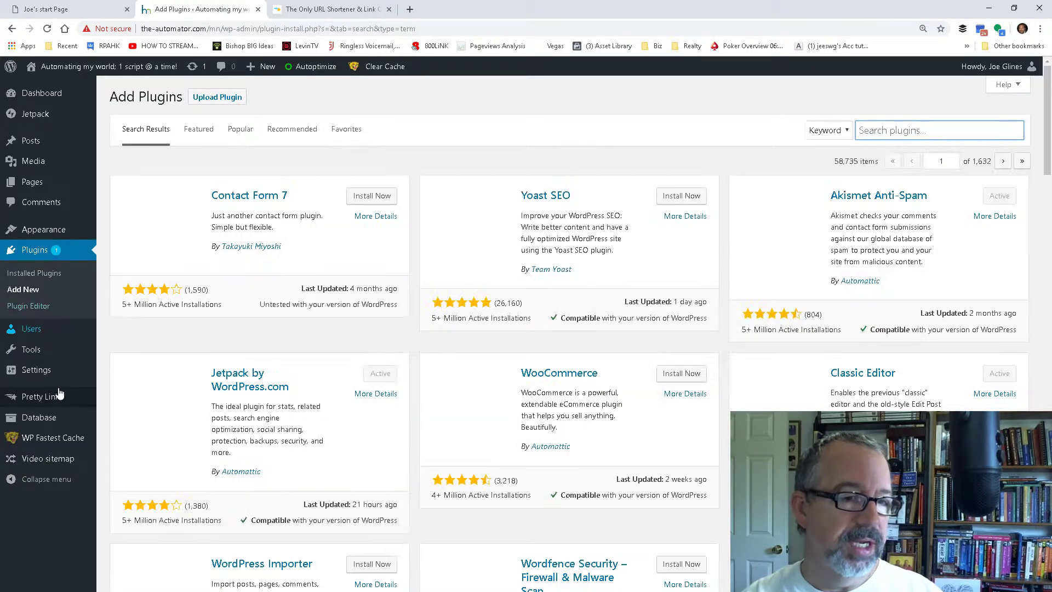
Step: Examine the click report of the Excel Function Libarary link in Pretty Links, including the chart and the referrers
mouse_move(55, 399)
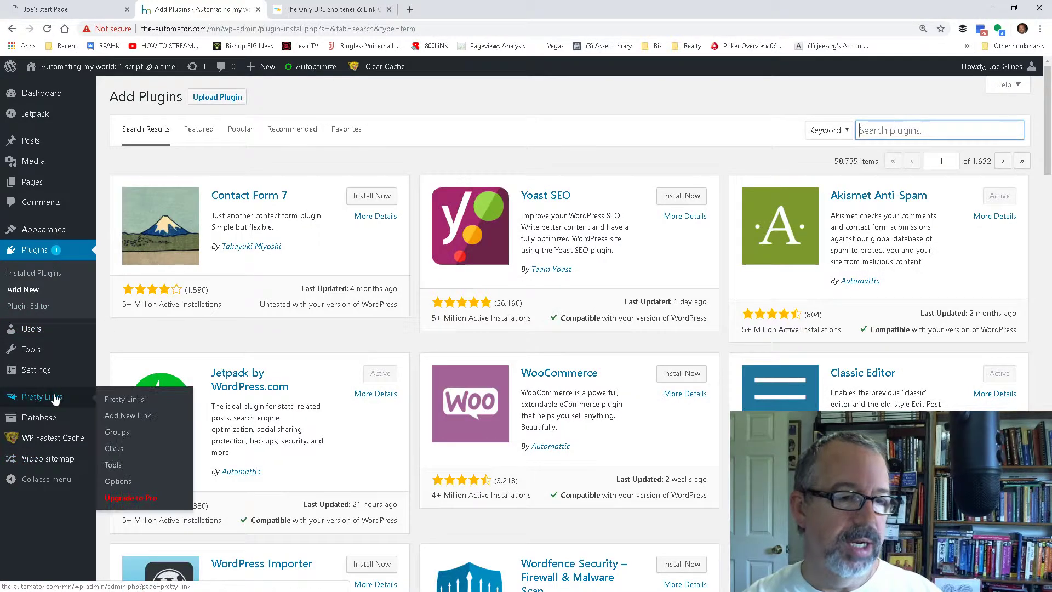
click(121, 400)
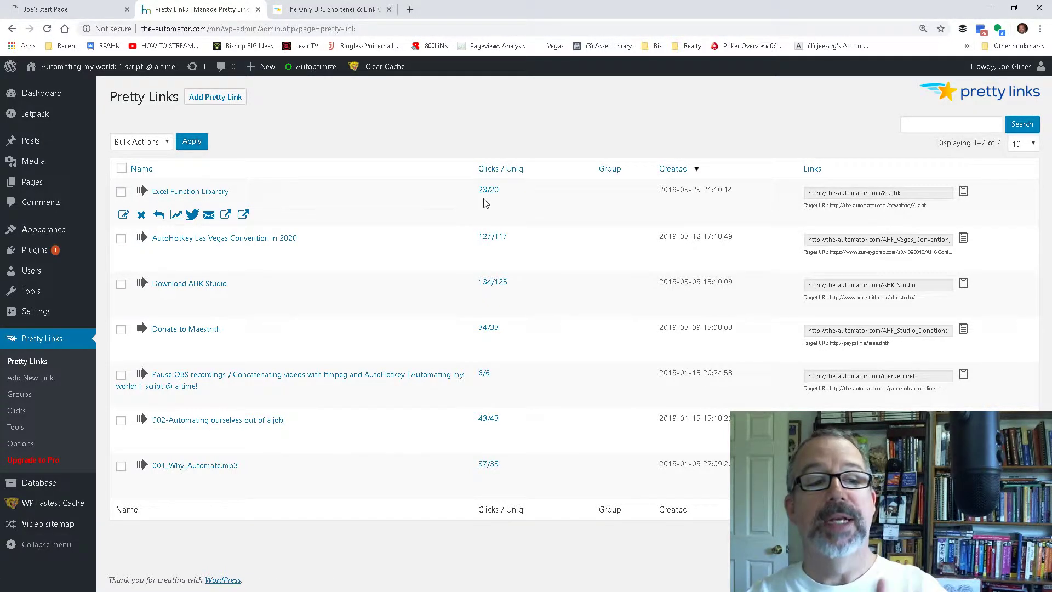
click(181, 218)
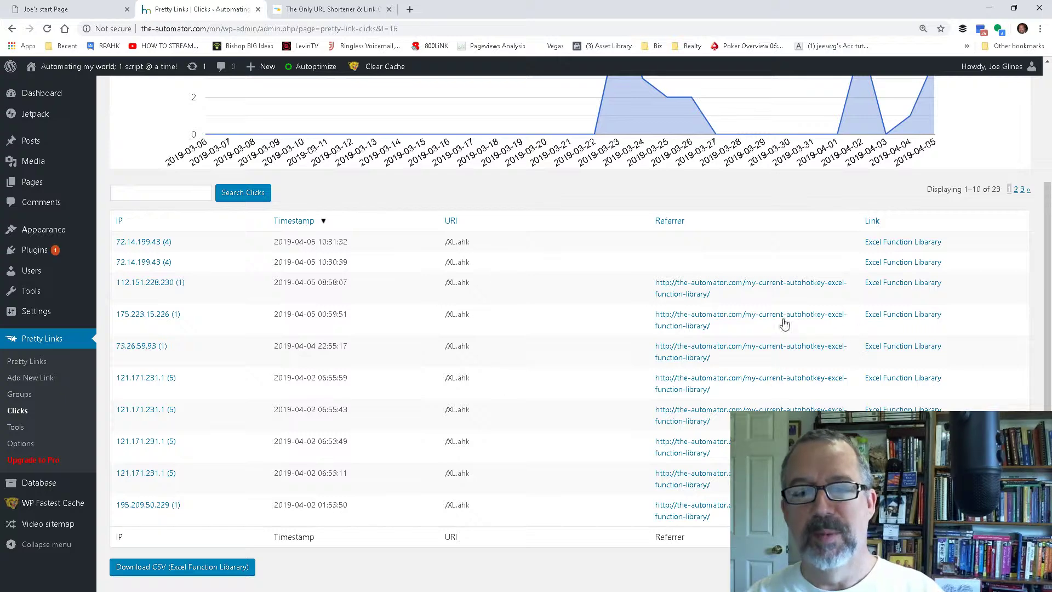
scroll(803, 383, down, 1)
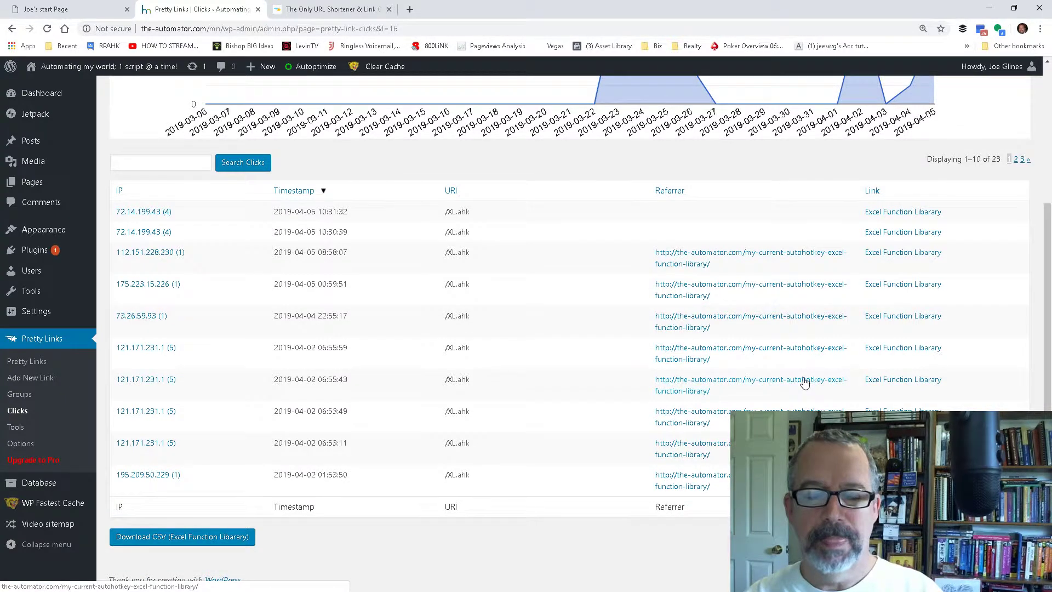
scroll(804, 382, up, 3)
scroll(898, 400, down, 3)
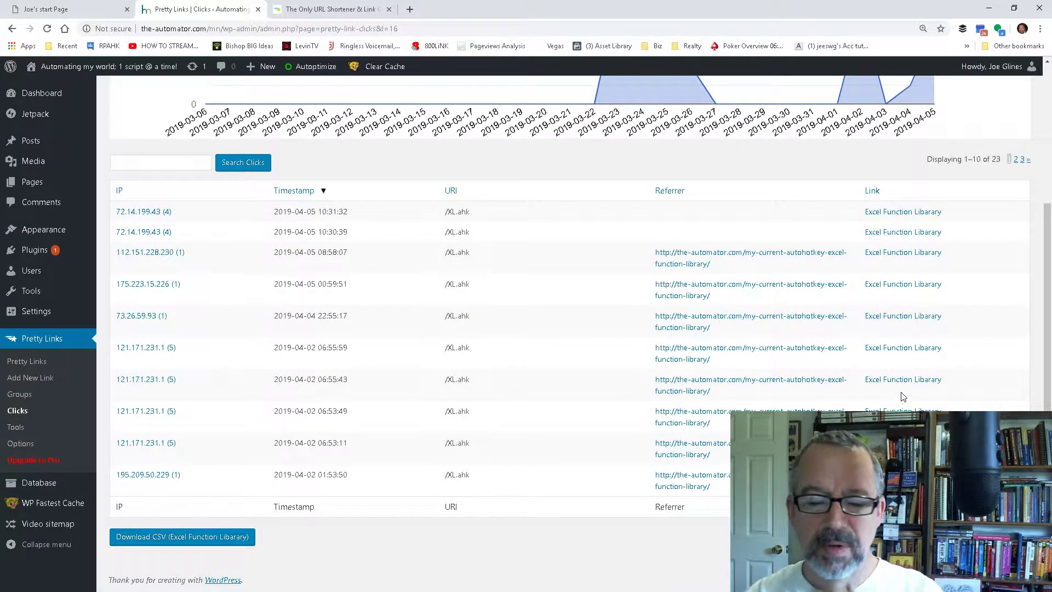
scroll(900, 395, up, 3)
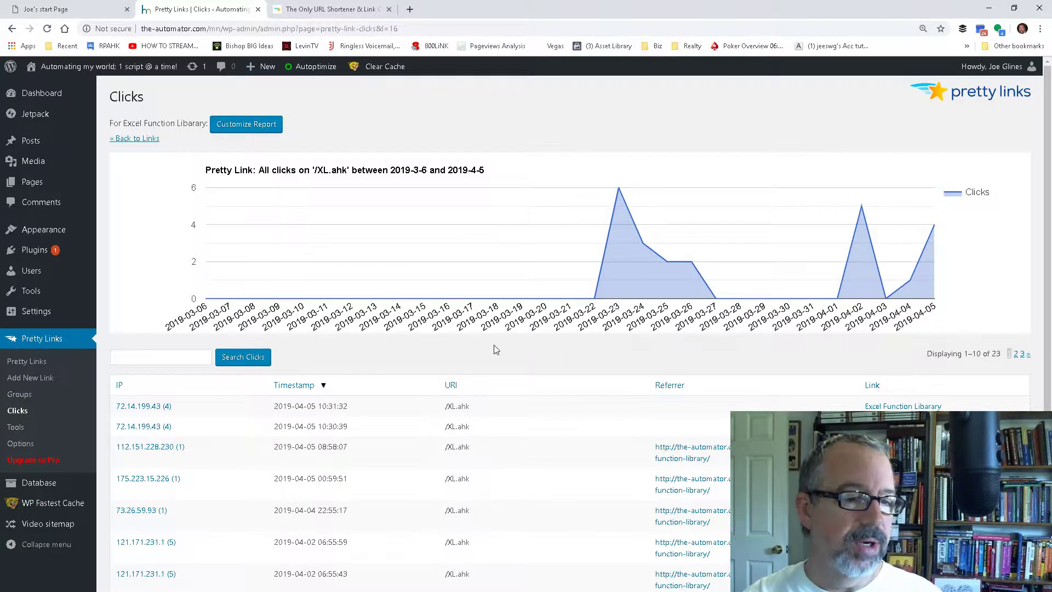
click(20, 380)
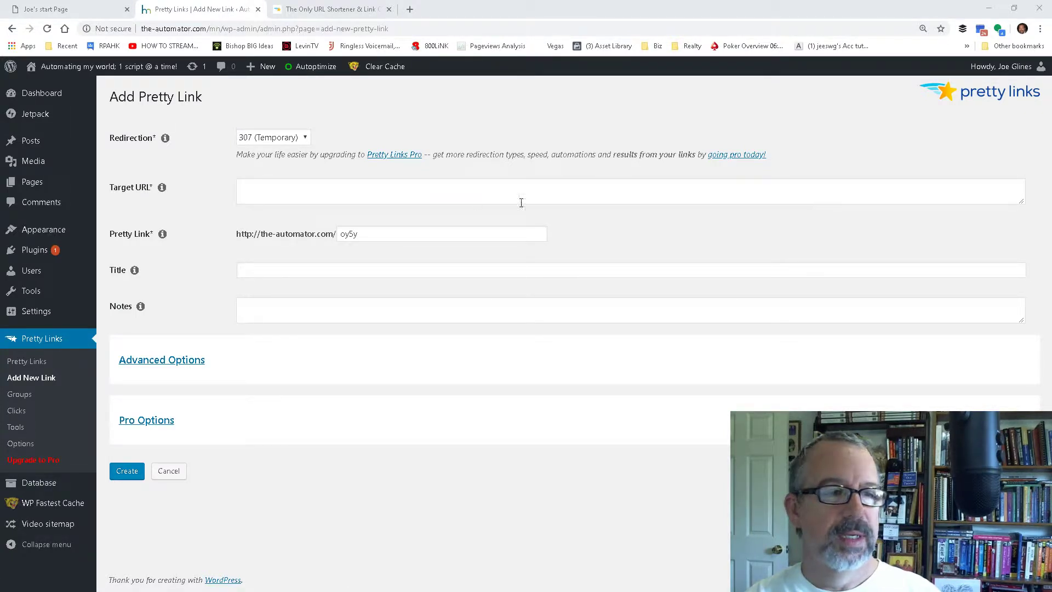
click(285, 193)
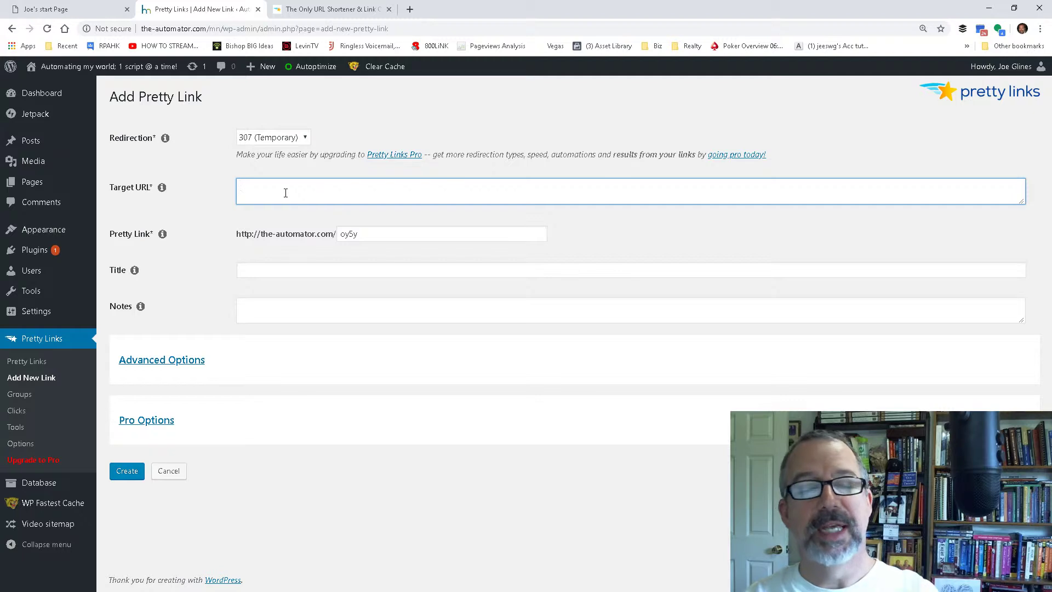
text(http://the-automator.com/download/AHK_podcasts/010_What_ahk_IS_good_for.mp3)
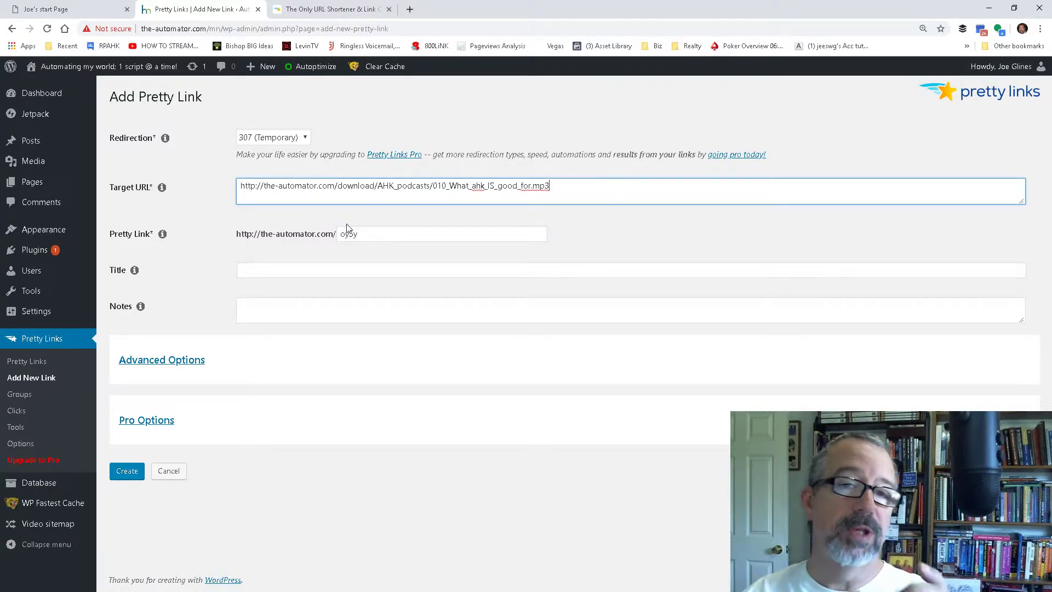
Step: Replace the generated slug of the pretty link with What_is_AHK_good_for
click(375, 237)
drag(375, 236, 332, 233)
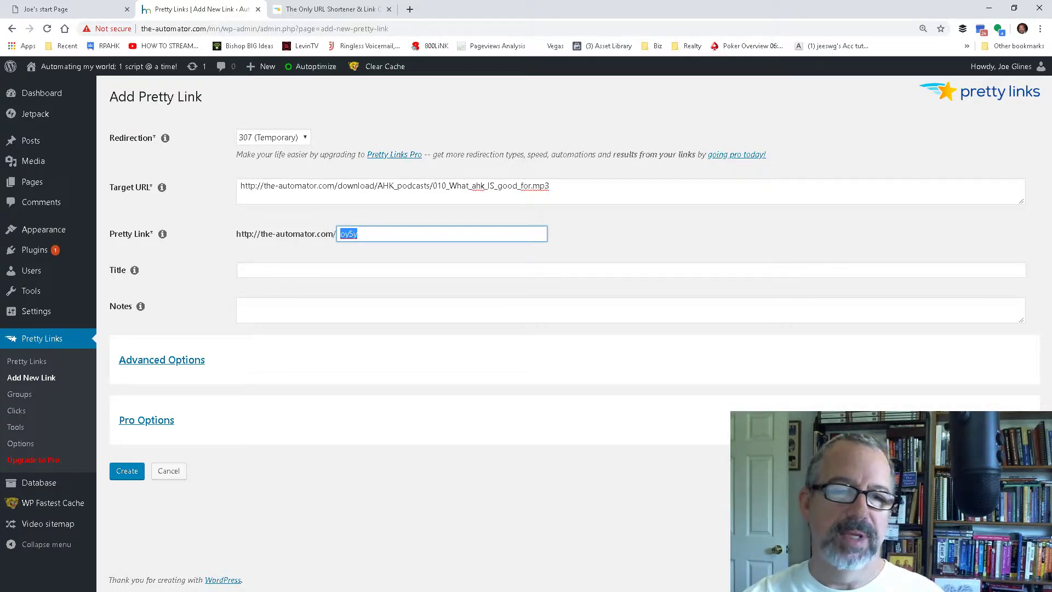
text(What is )
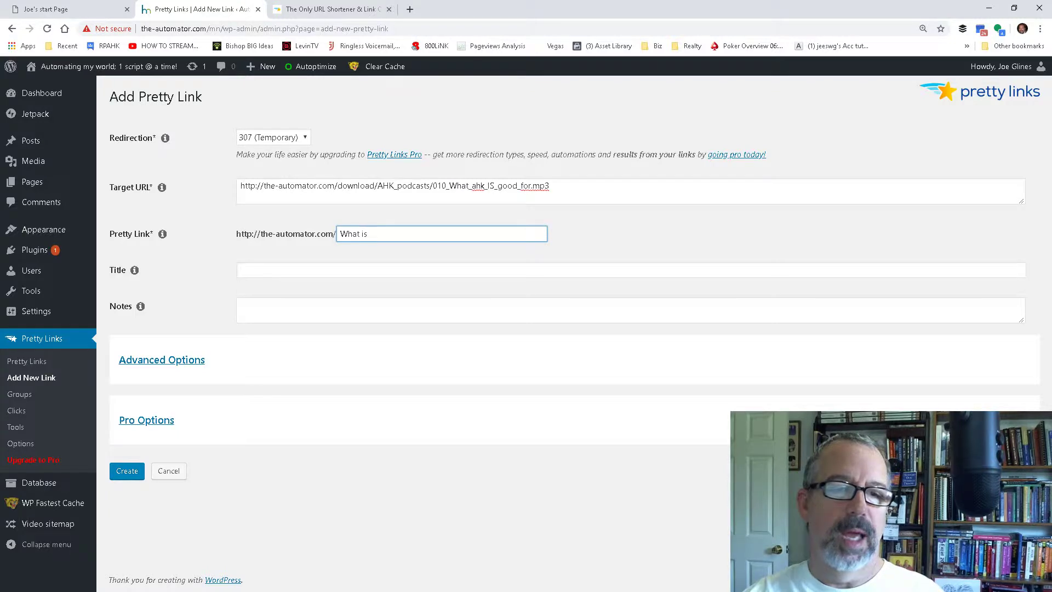
text(AHK)
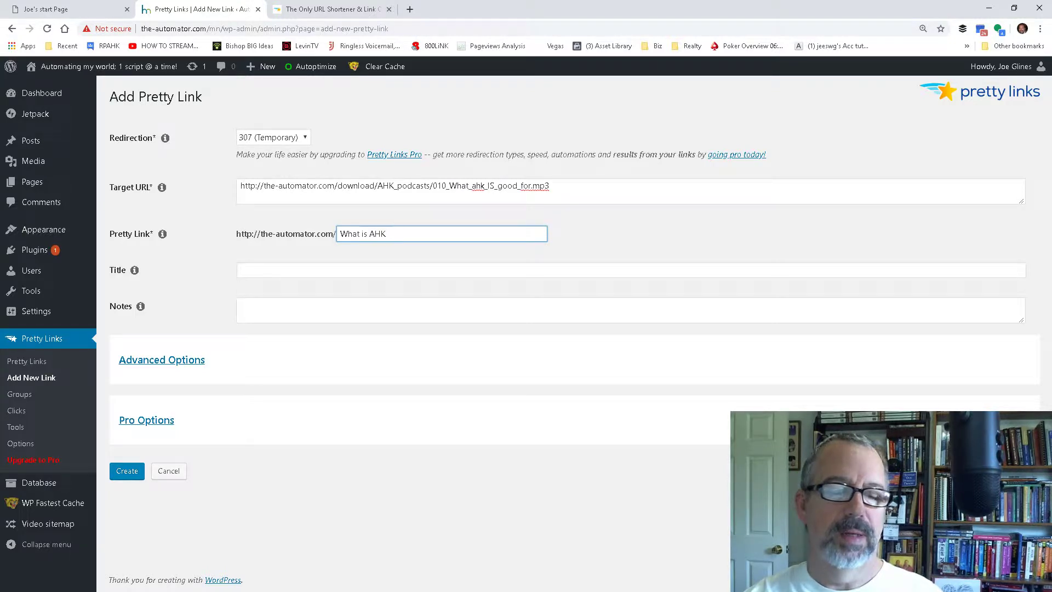
text( good for)
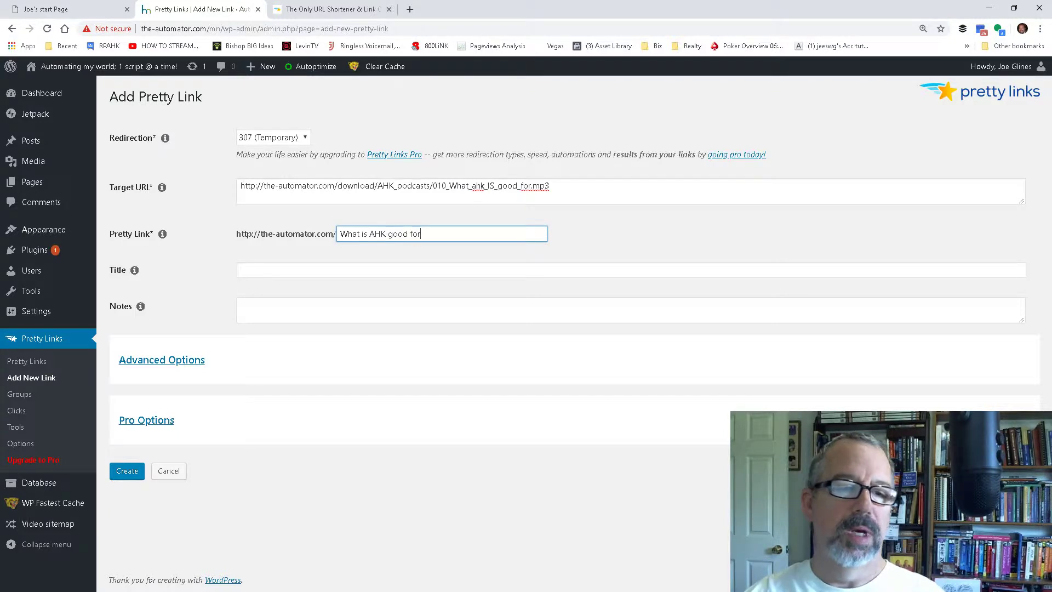
drag(413, 233, 385, 234)
text(_)
text(_)
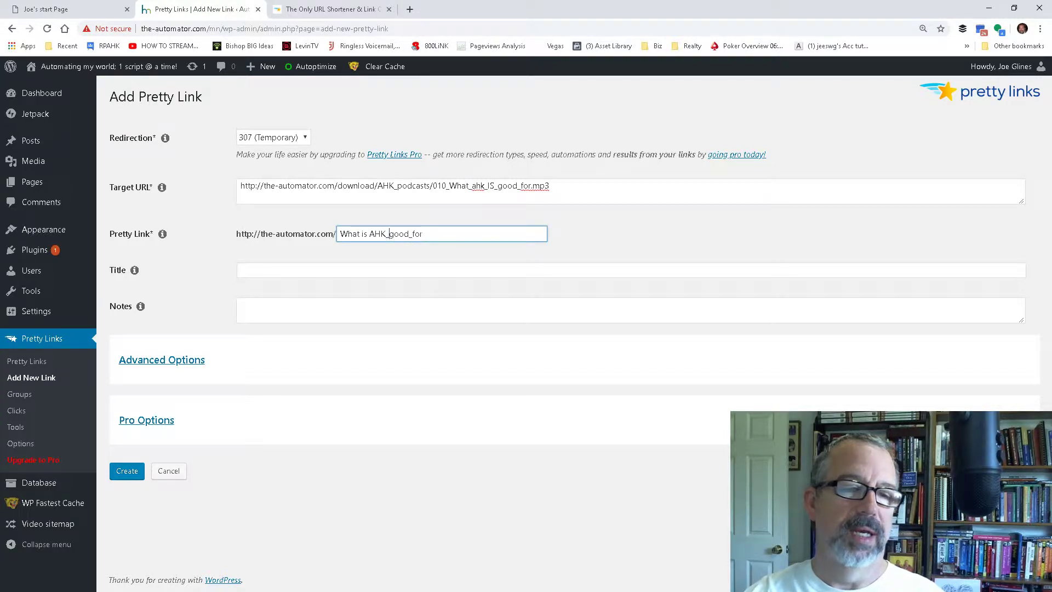
text(_)
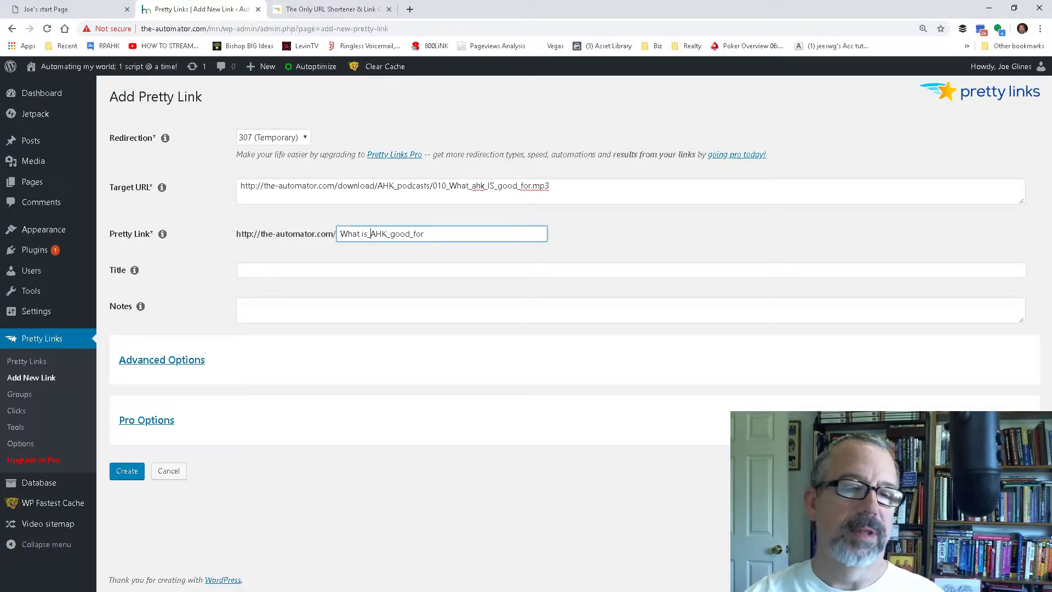
text(_)
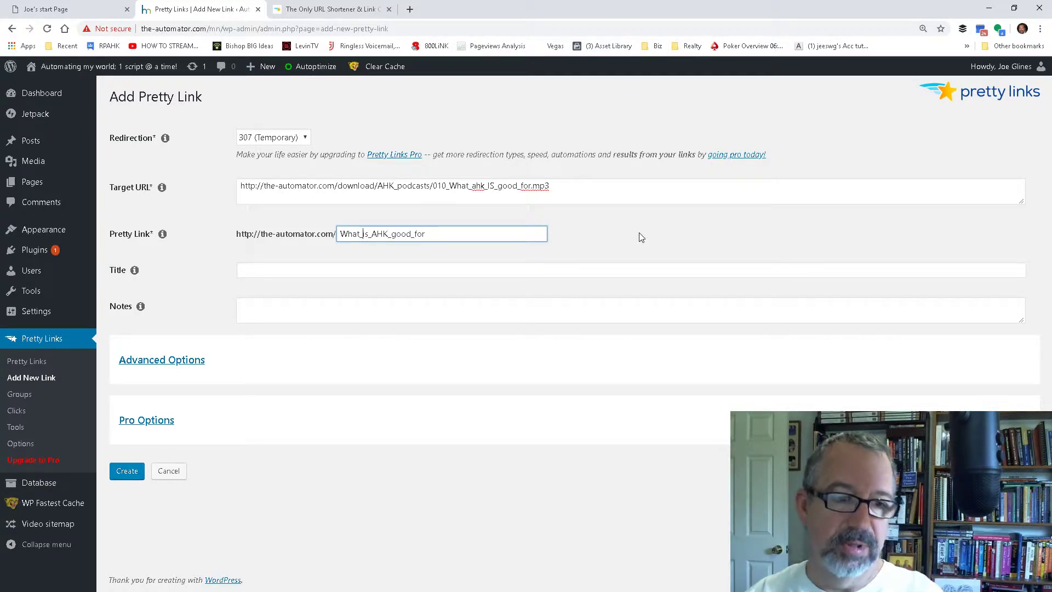
Step: Enable Parameter Forwarding in the link's advanced options and create the link
click(185, 365)
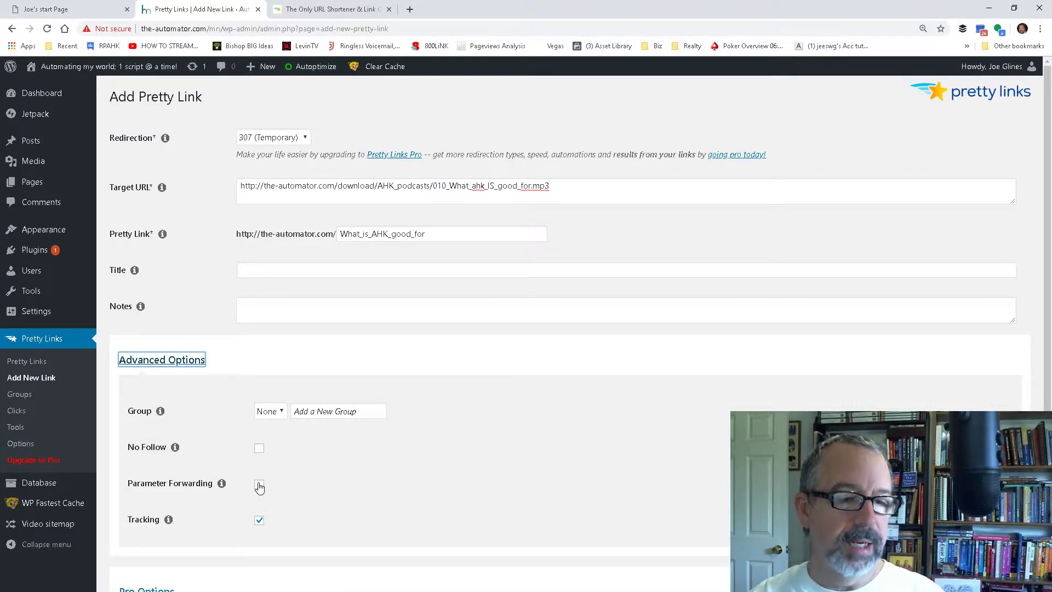
click(259, 485)
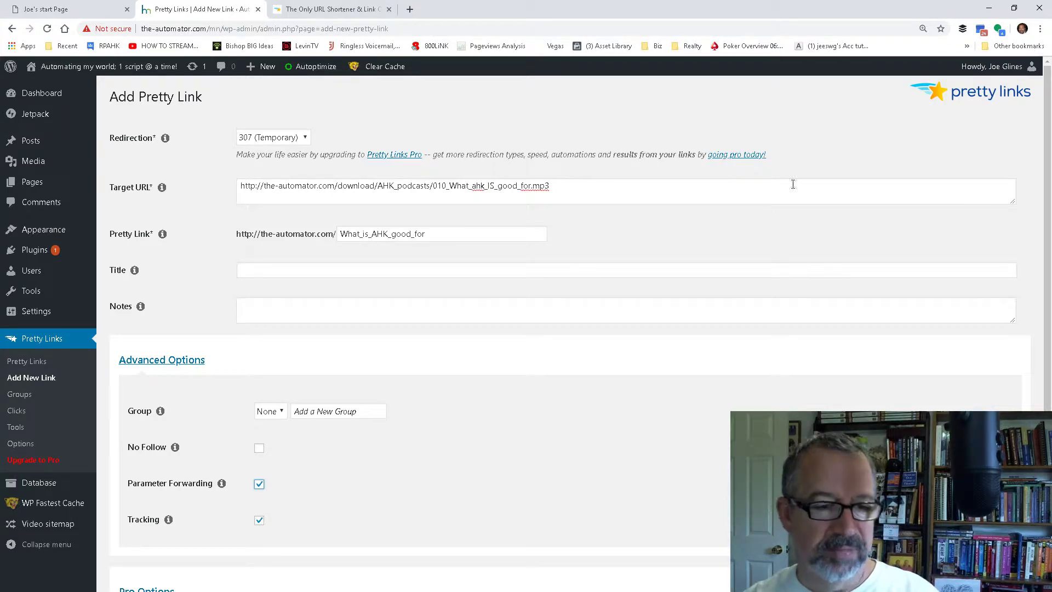
scroll(562, 253, down, 2)
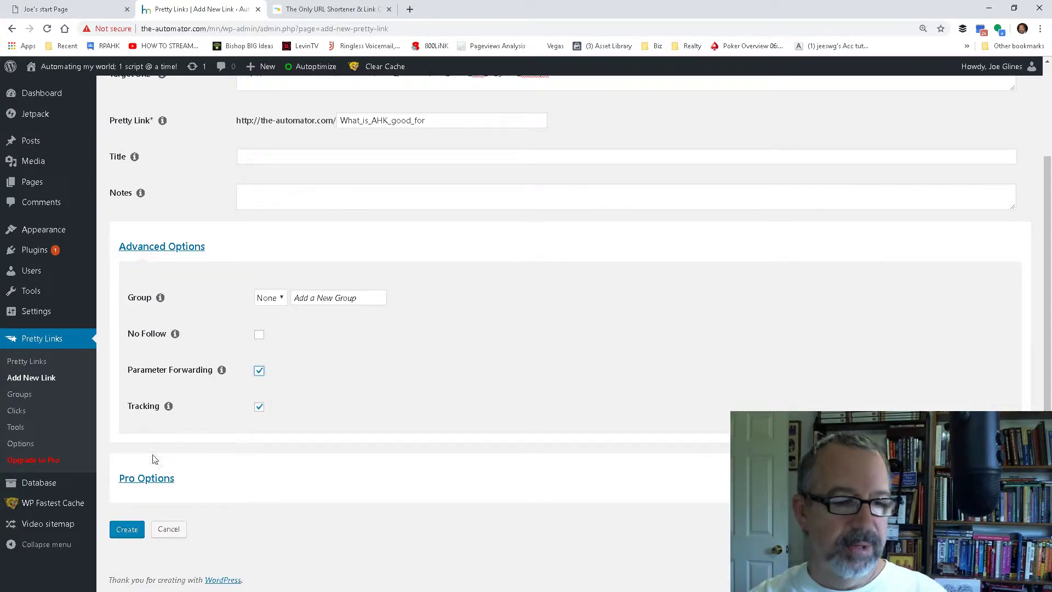
click(127, 529)
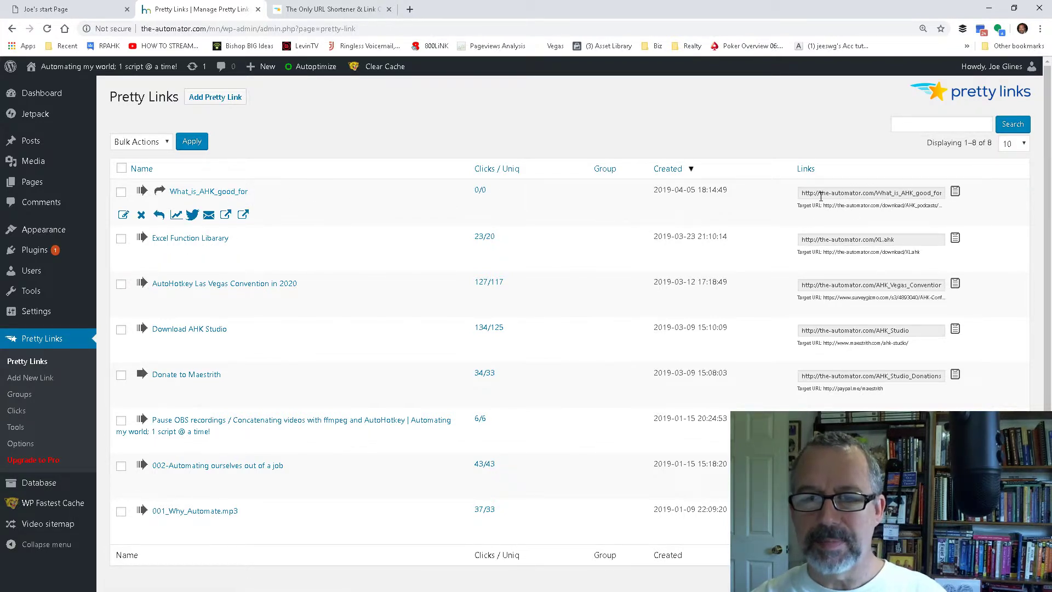
Step: Test the What_is_AHK_good_for short link in a new browser tab, pause the audio, close the tab and refresh the links list
click(807, 194)
key(ctrl+c)
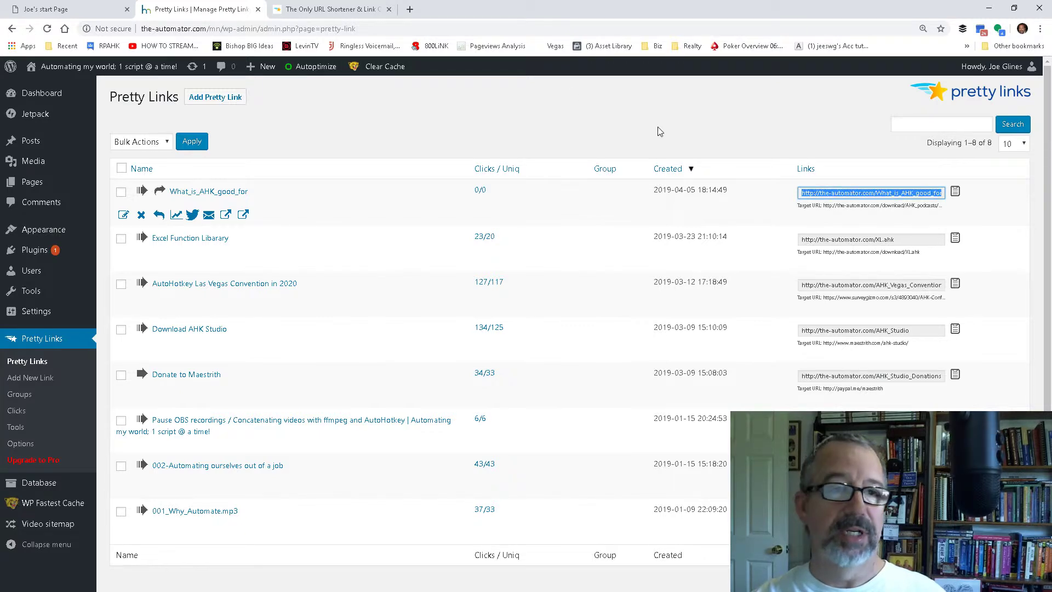
click(411, 10)
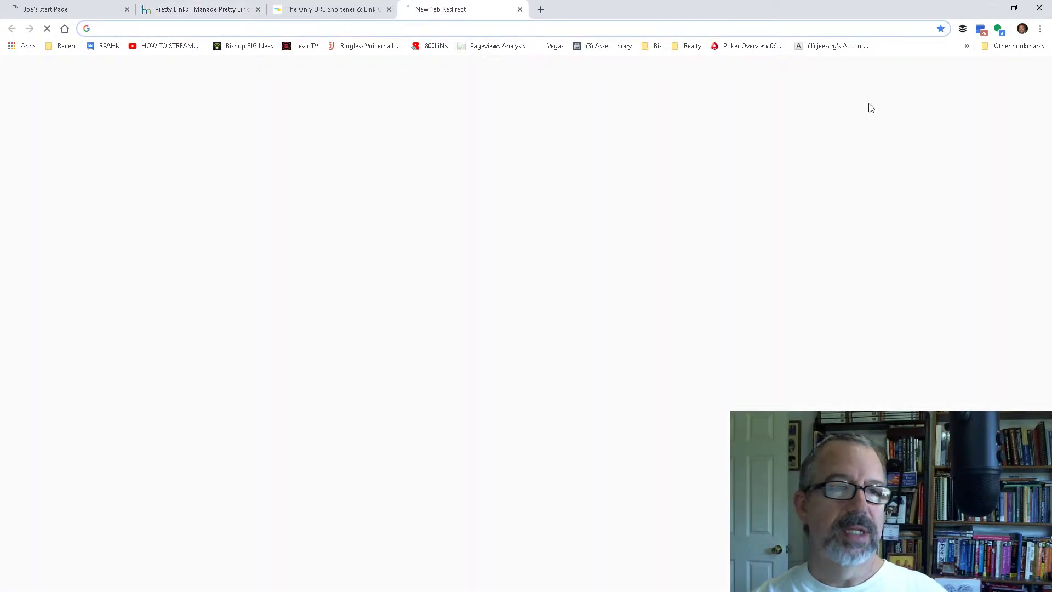
key(ctrl+v)
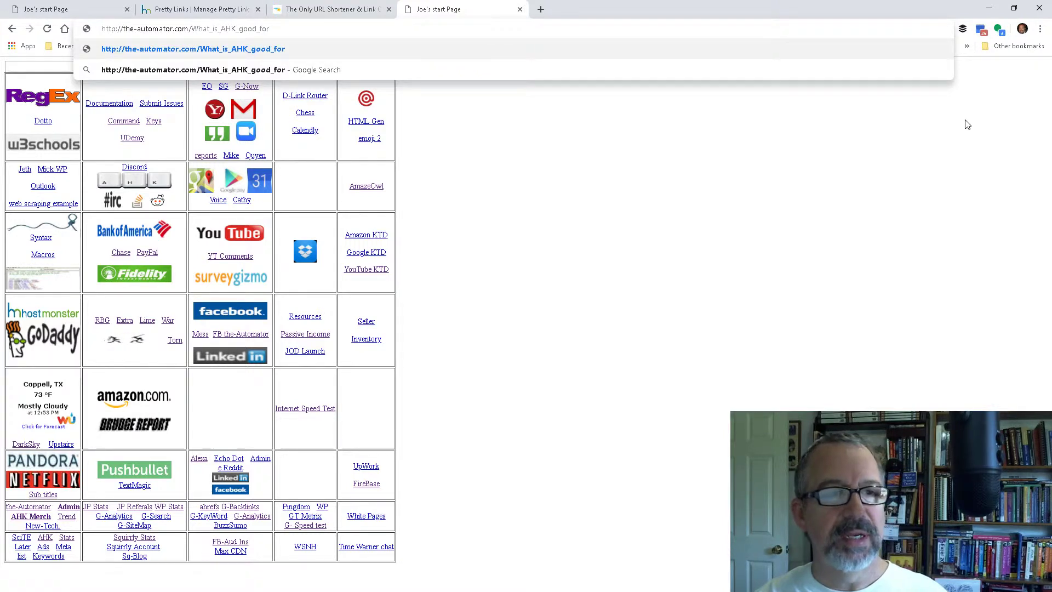
key(Return)
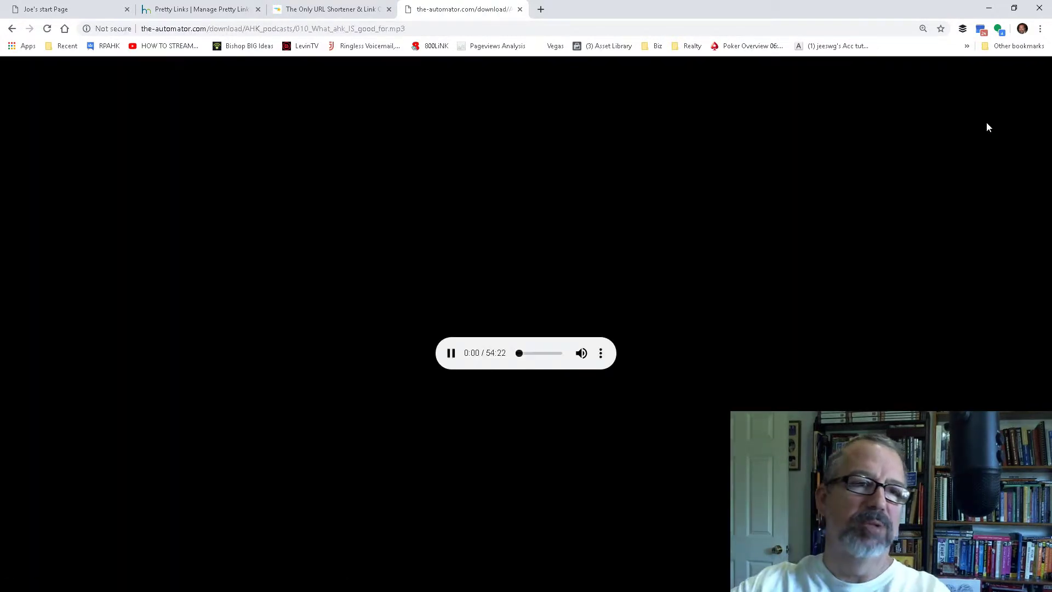
click(451, 352)
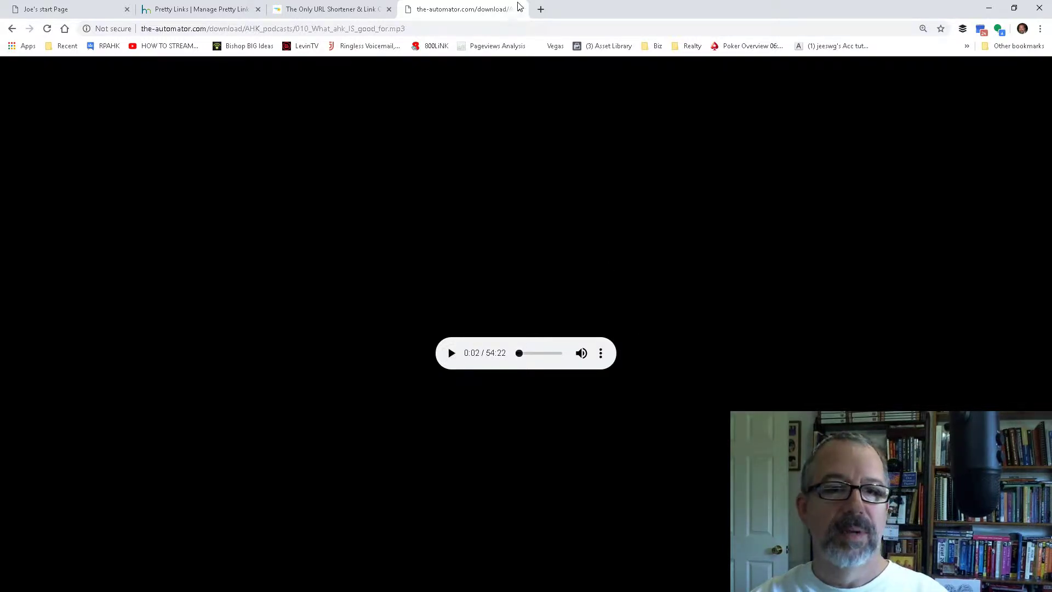
click(520, 9)
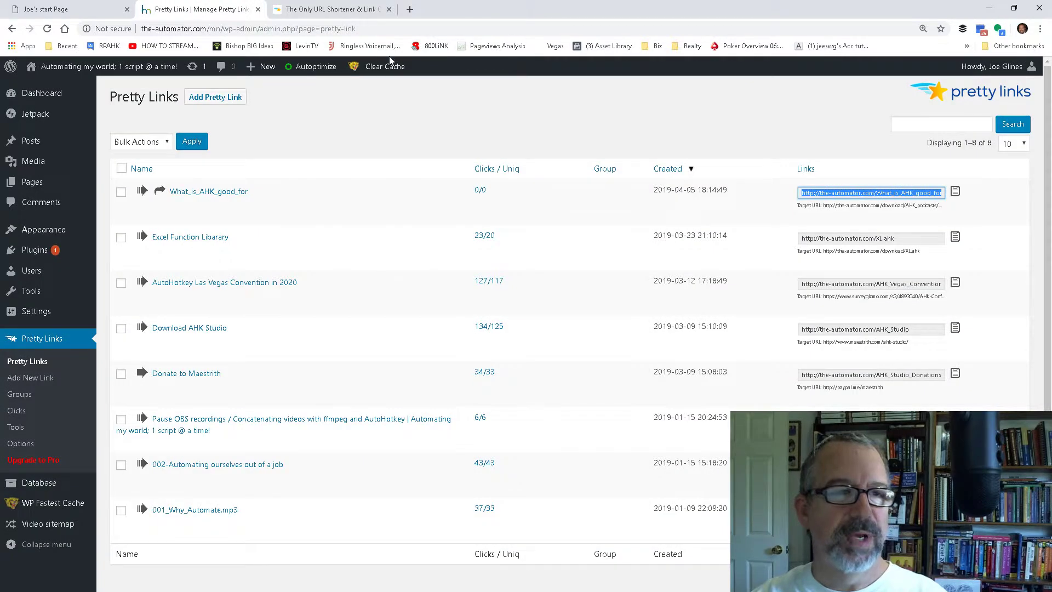
click(47, 28)
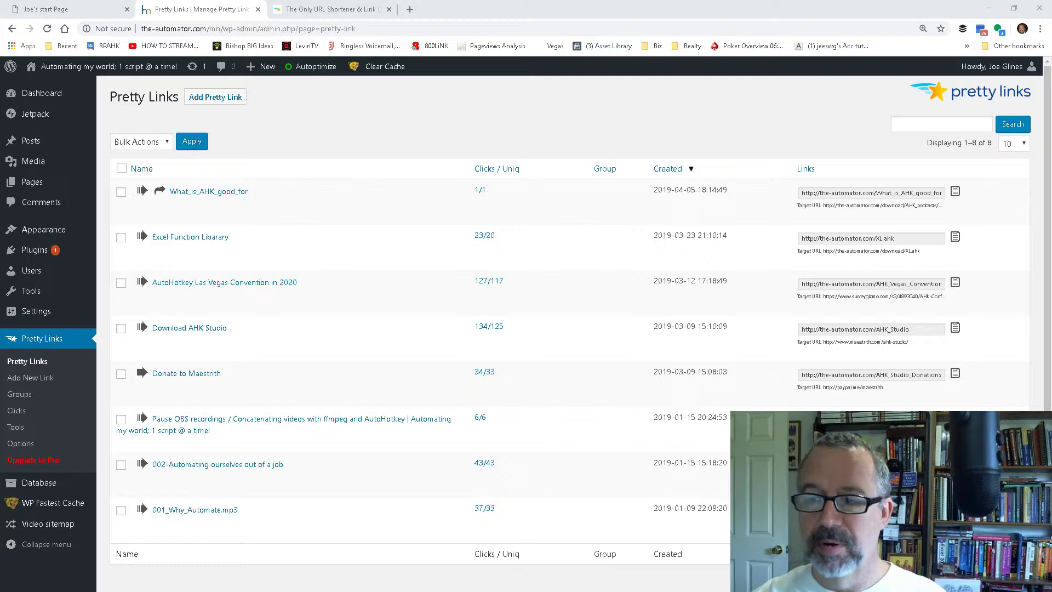
Step: Switch to the PushBullet SMS app and import the phone number list Track_Texting_example.txt
key(alt+Tab)
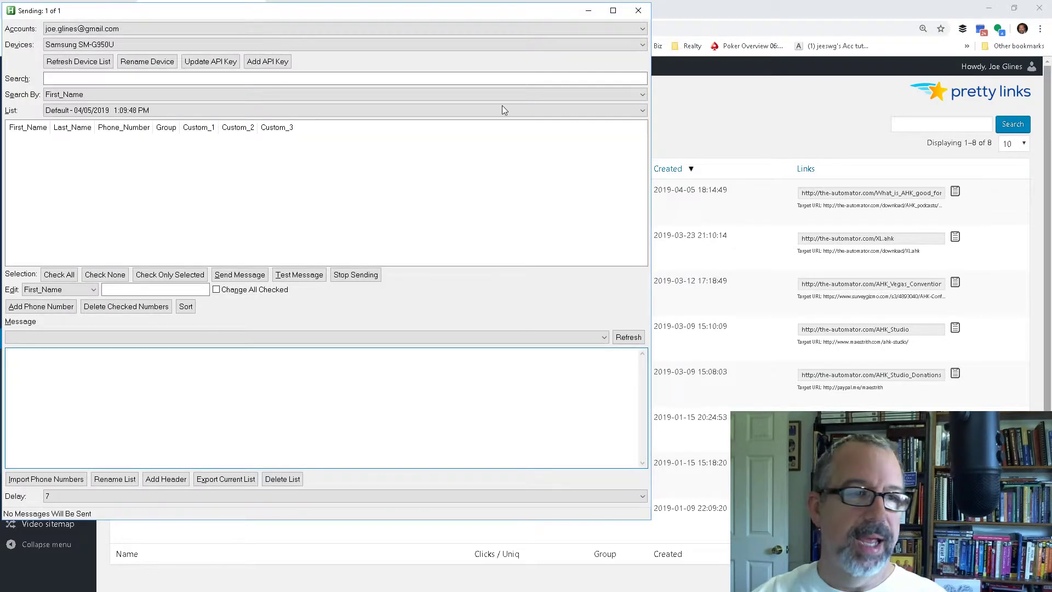
drag(456, 13, 674, 54)
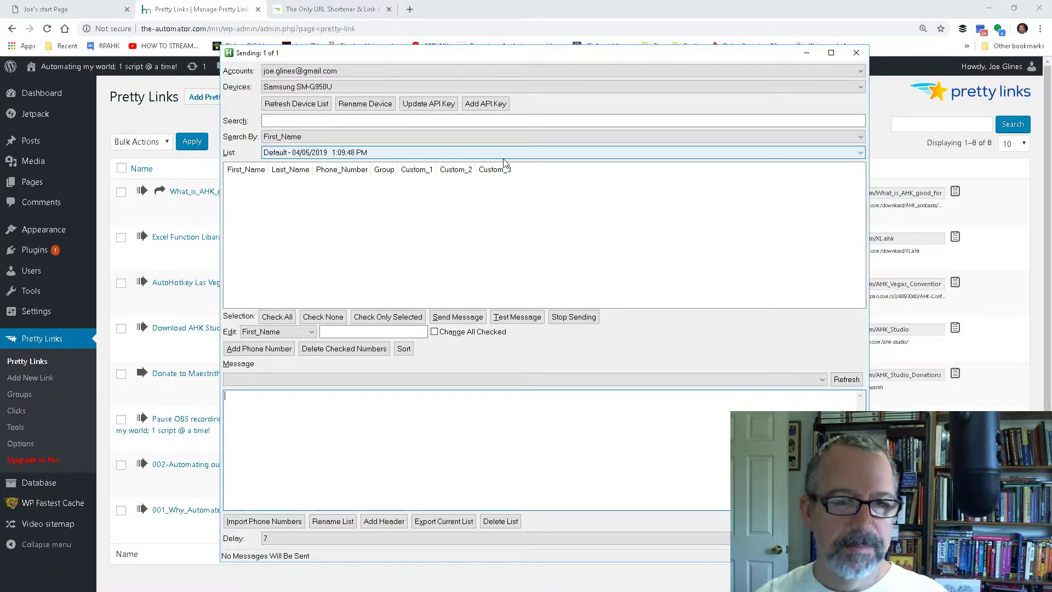
click(290, 523)
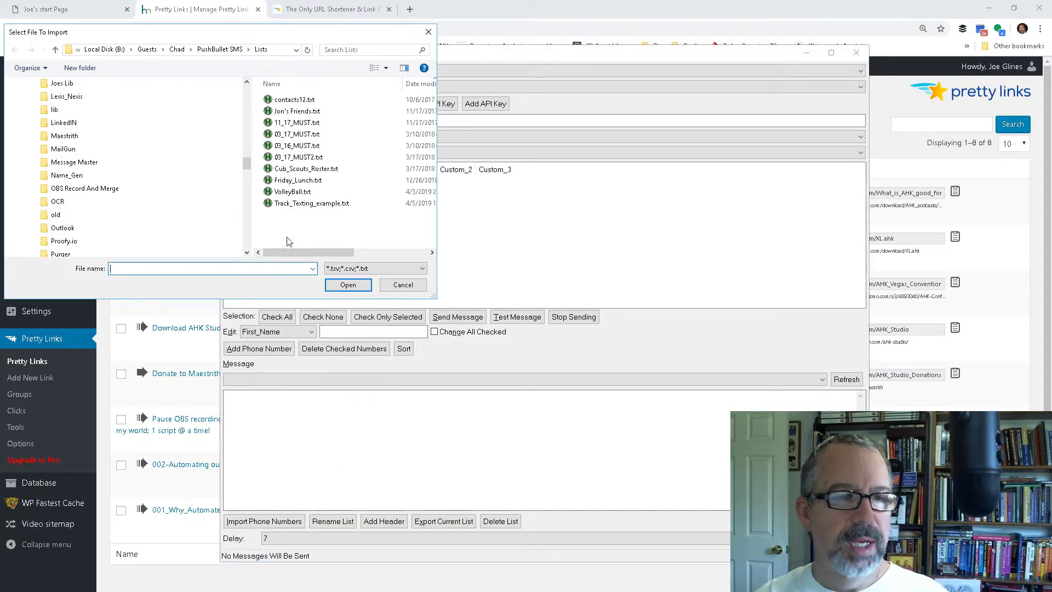
click(319, 204)
click(351, 284)
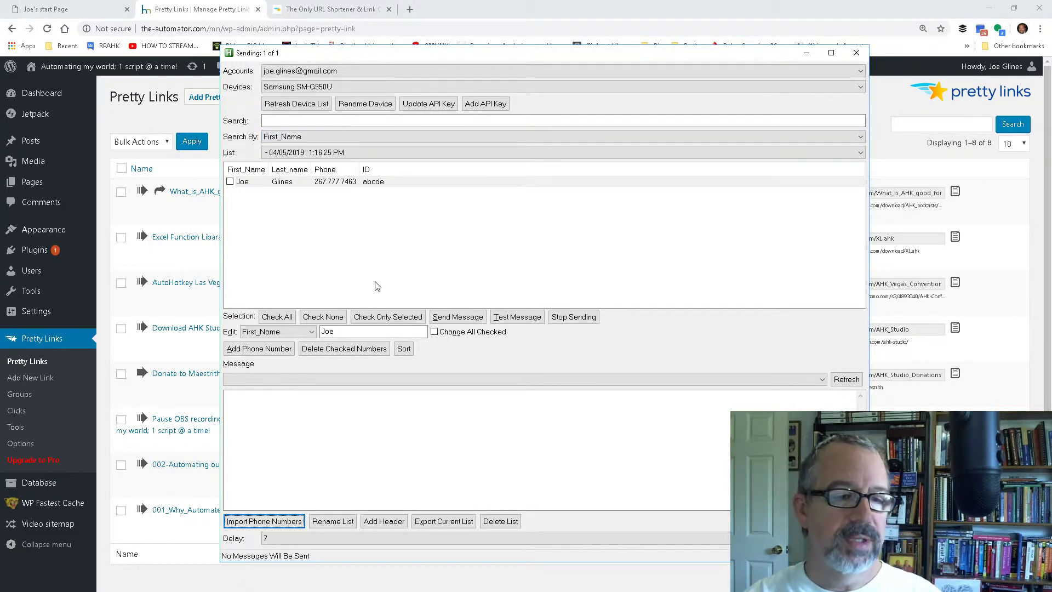
Step: Write the message text "Hi %First_Name%, Check out this Podcast" with the first-name placeholder
click(462, 460)
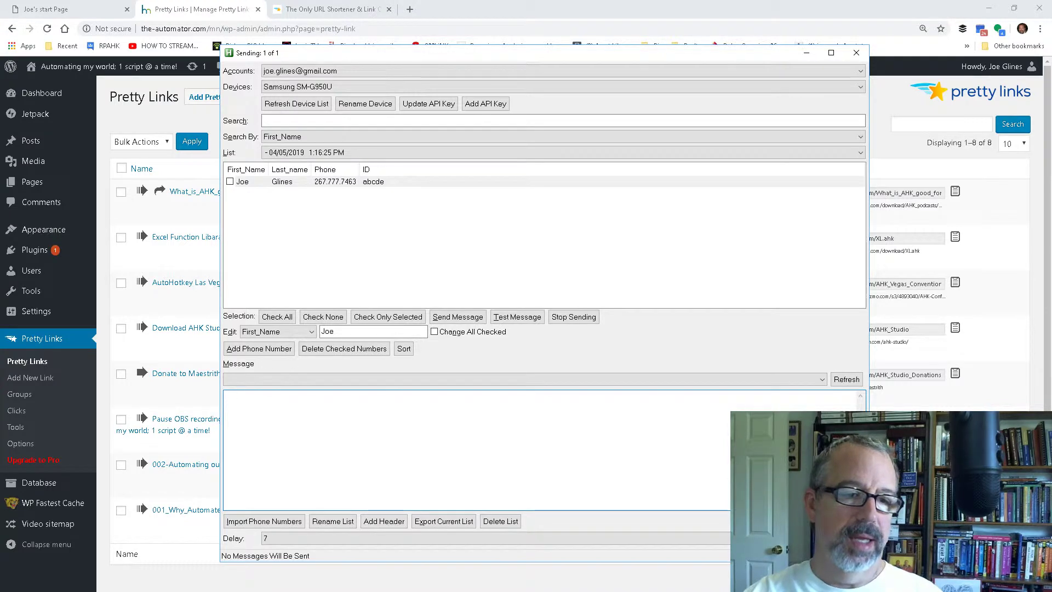
text(Hi %)
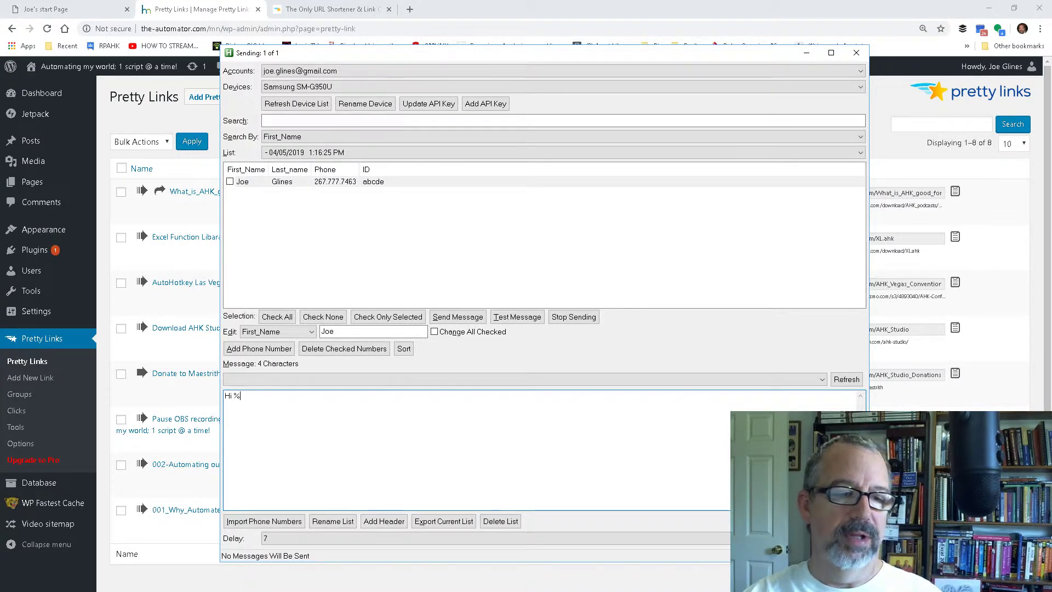
text(First_Name%,)
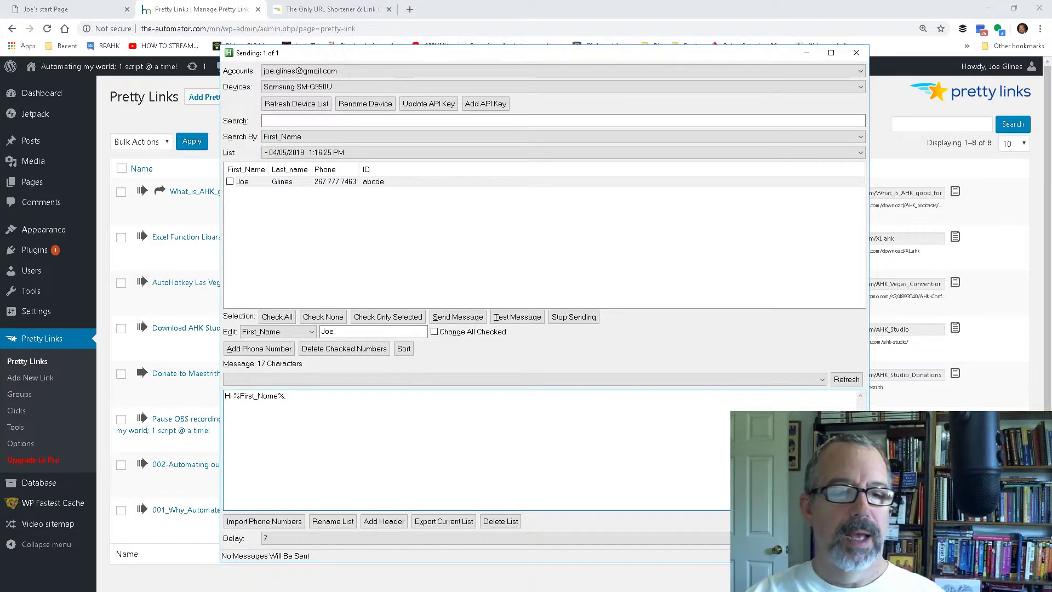
text(Check out this )
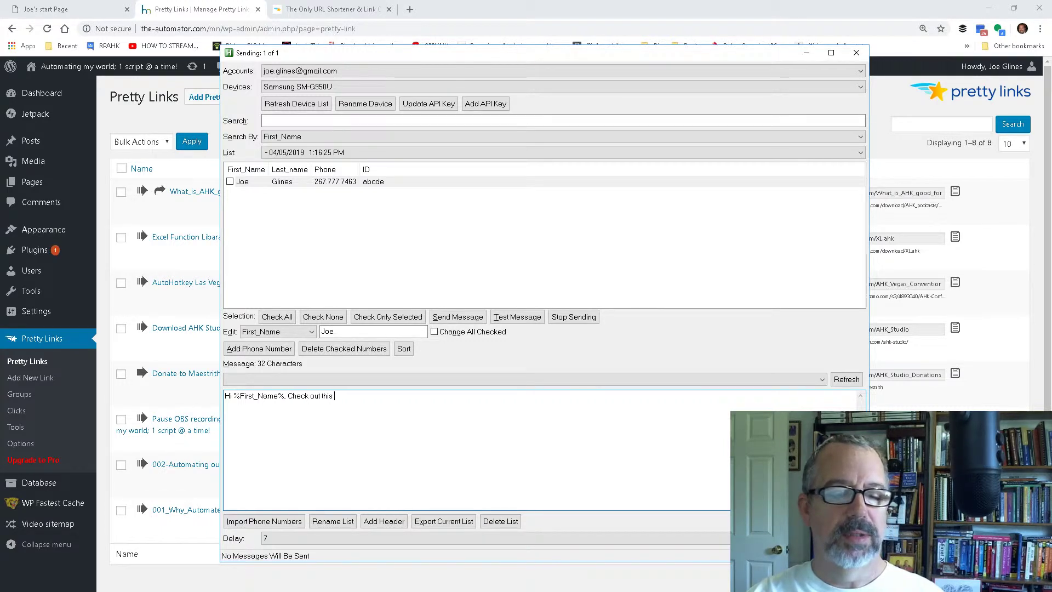
text(Podcast)
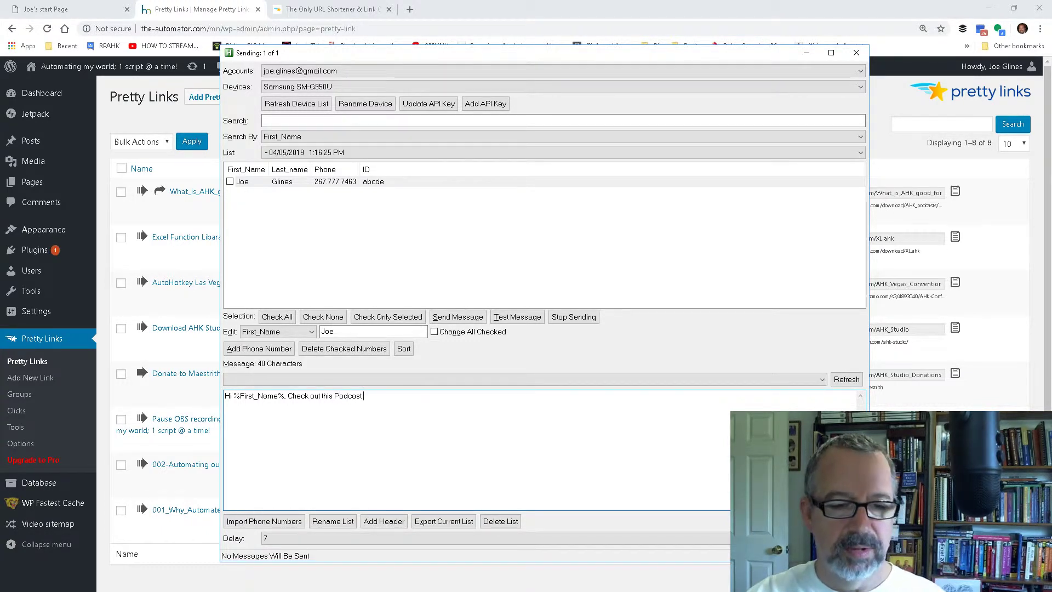
text(http://the-automator.com/What_is_AHK_good_for)
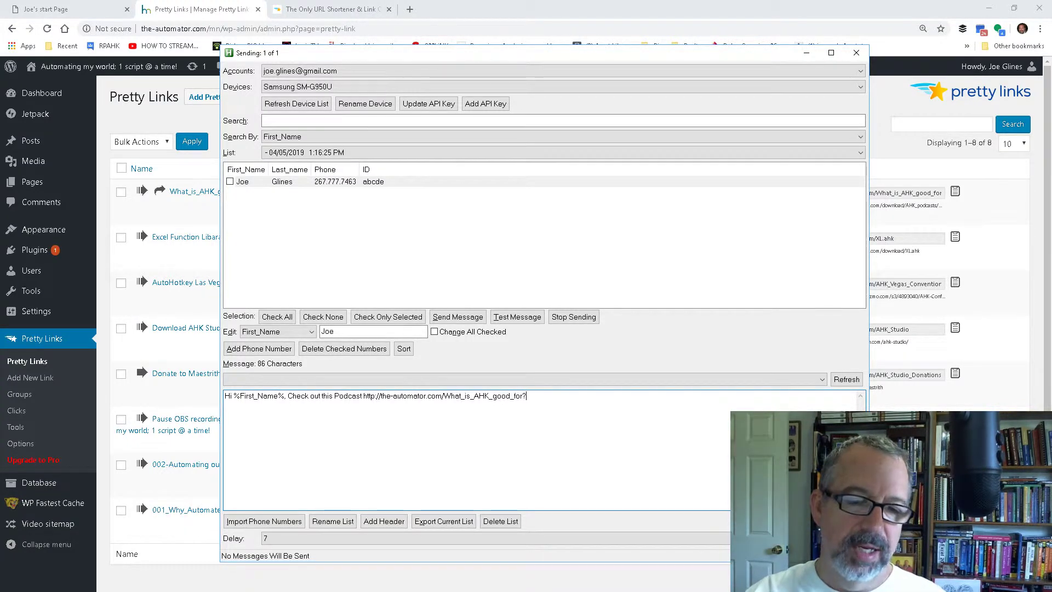
text(i)
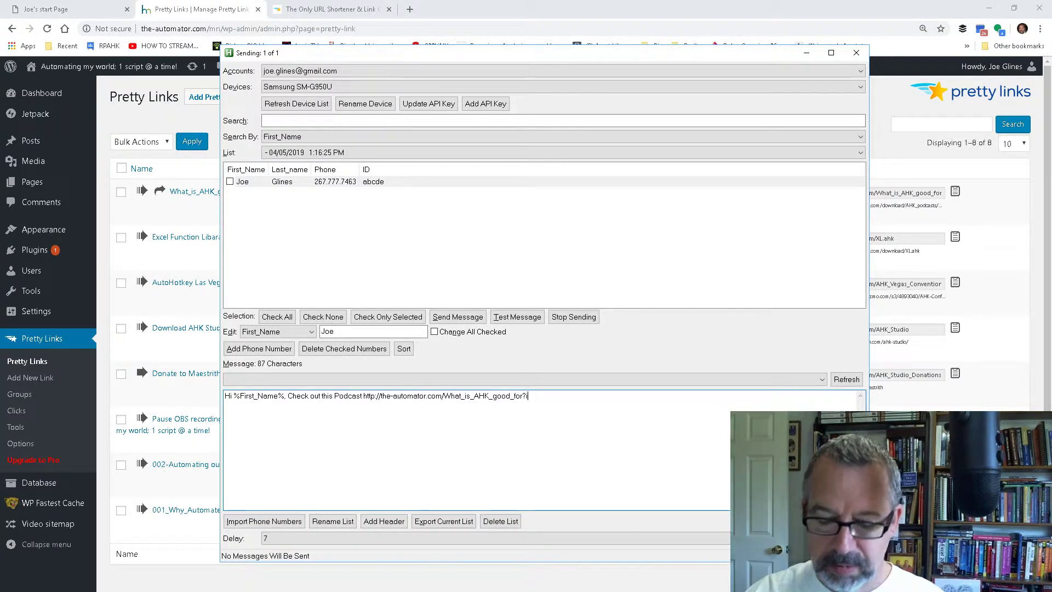
text(=)
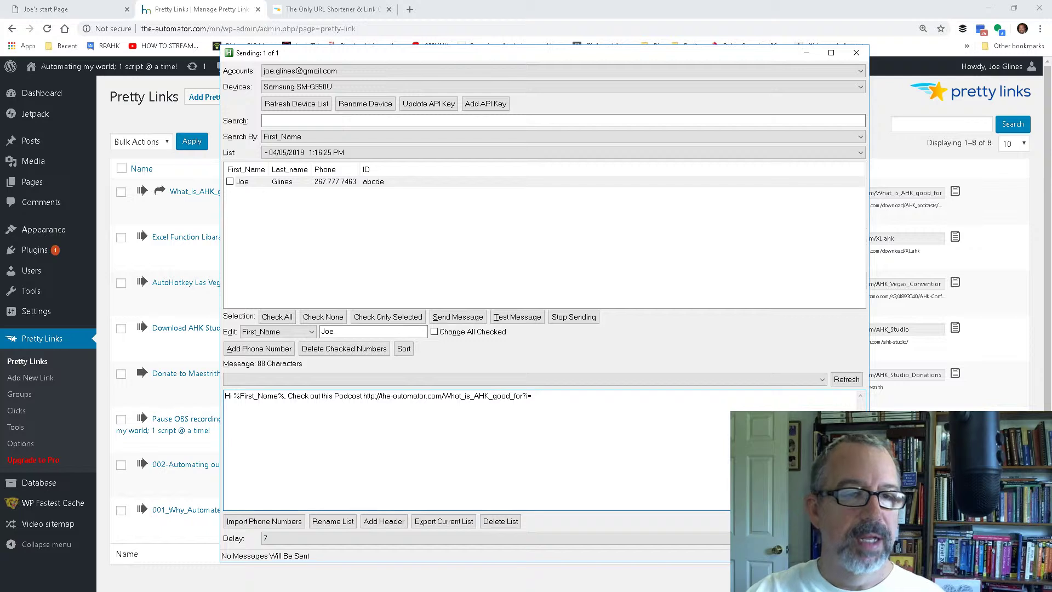
text(%ID)
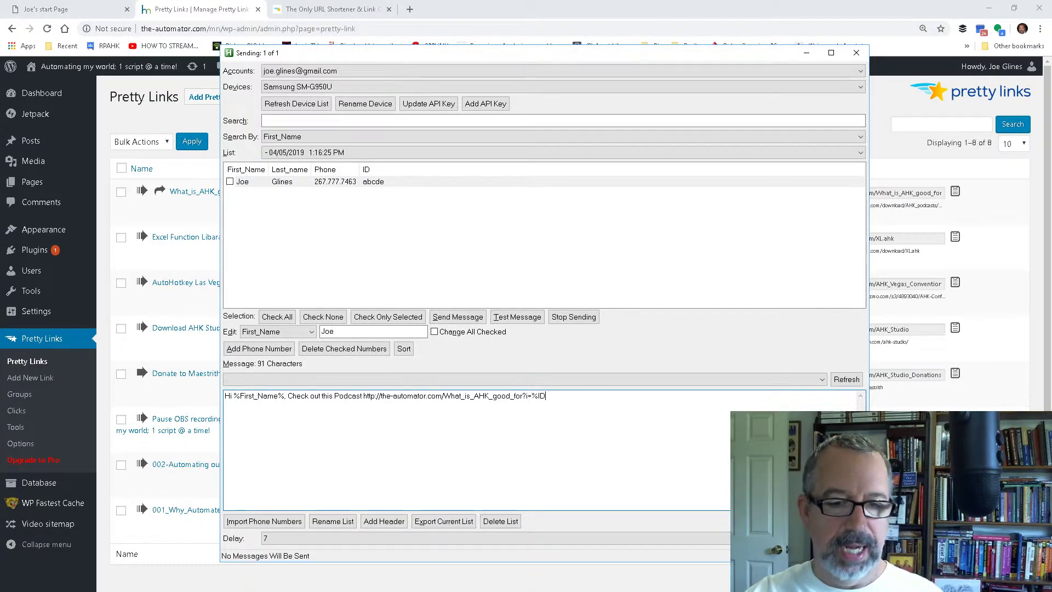
text(%)
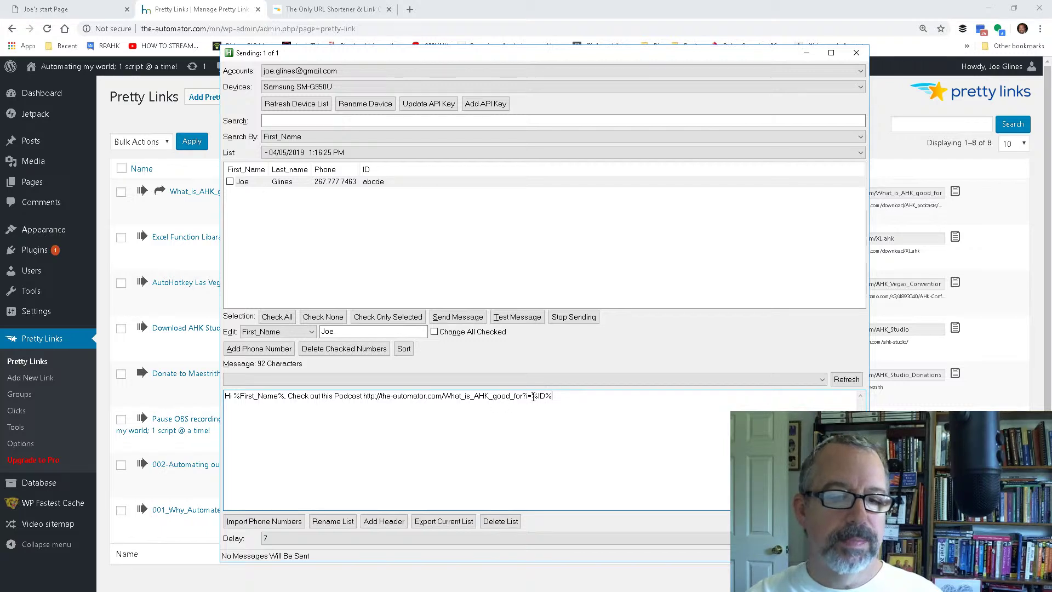
drag(533, 396, 367, 396)
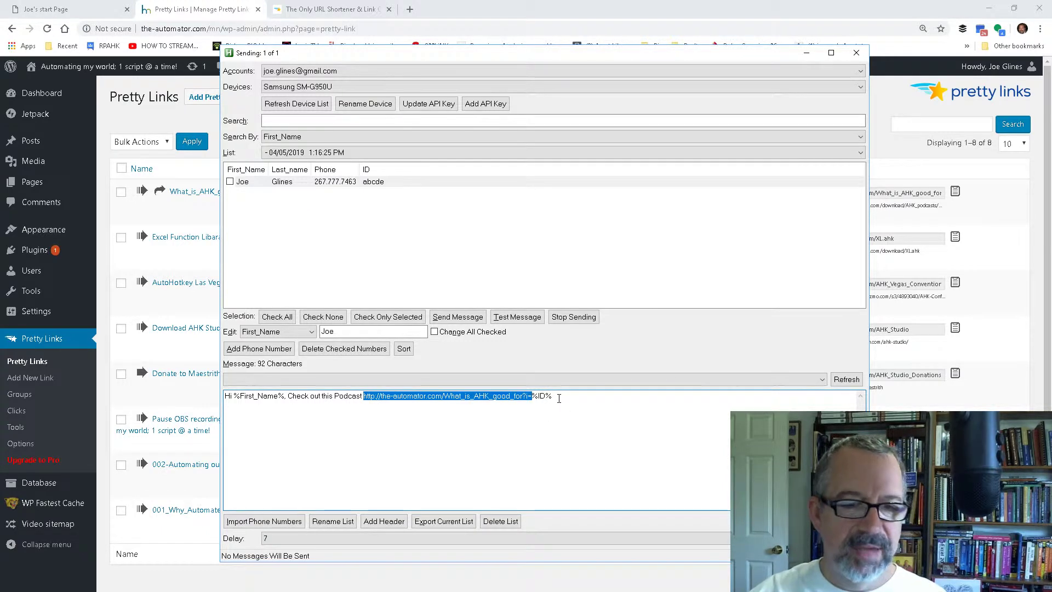
Step: Check the imported contact as recipient and preview the personalised message without sending it
click(481, 320)
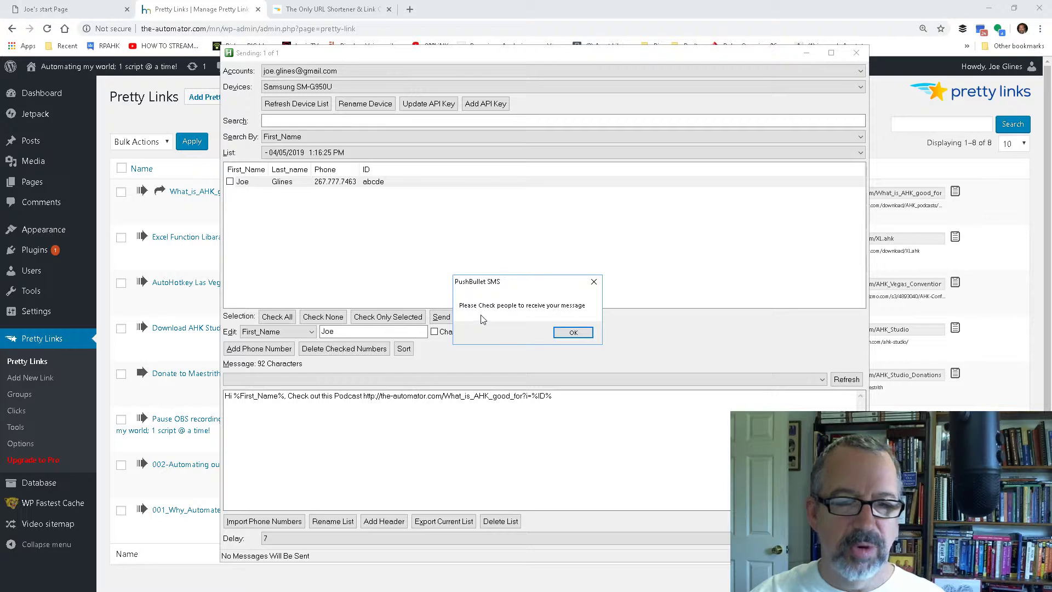
click(571, 333)
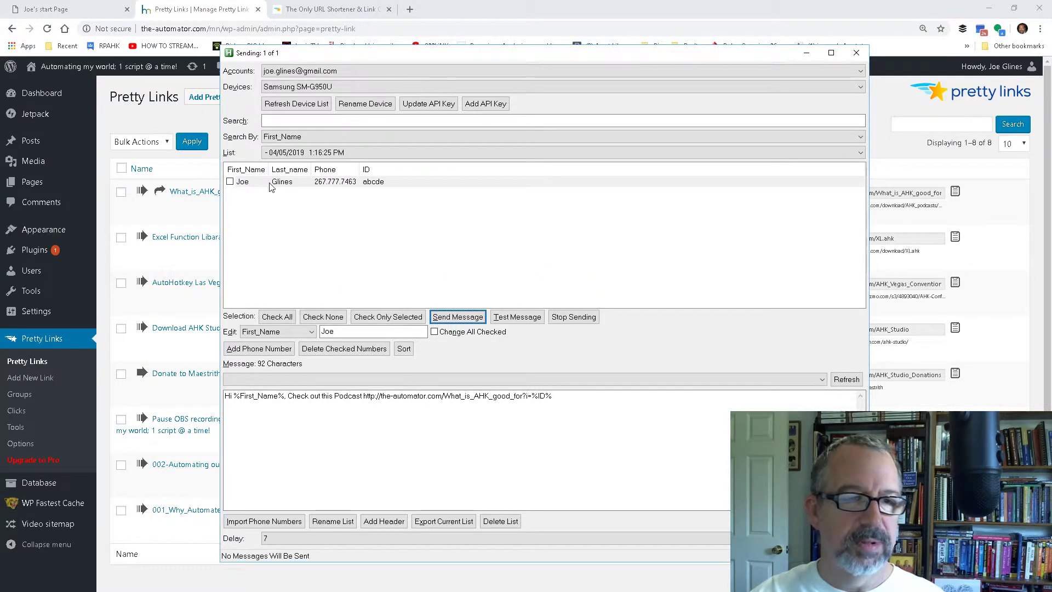
click(230, 181)
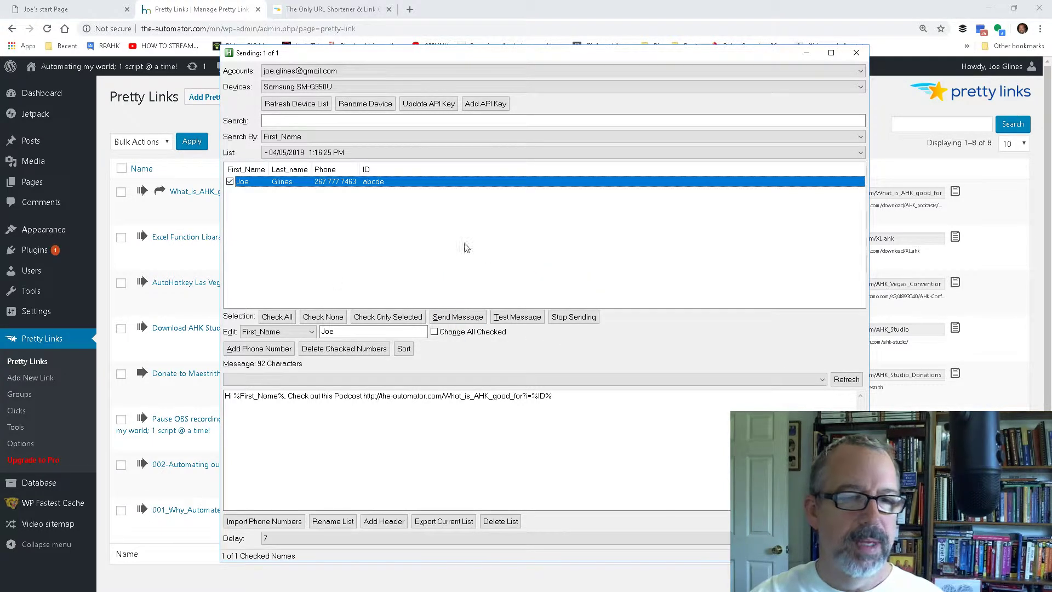
click(475, 319)
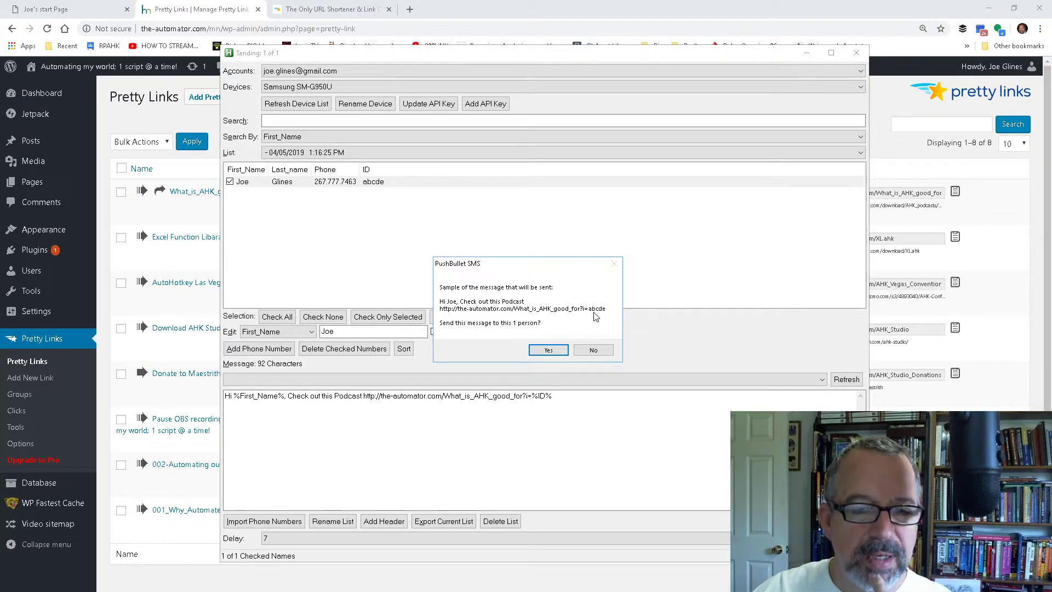
click(587, 351)
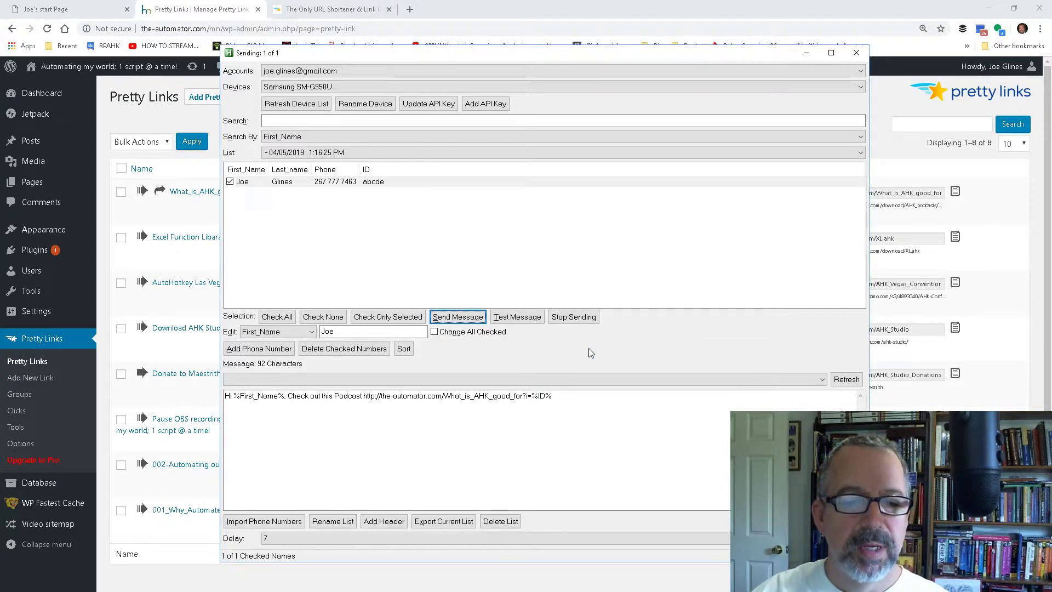
Step: Send the podcast message to the checked contact and dismiss the sending report
click(532, 395)
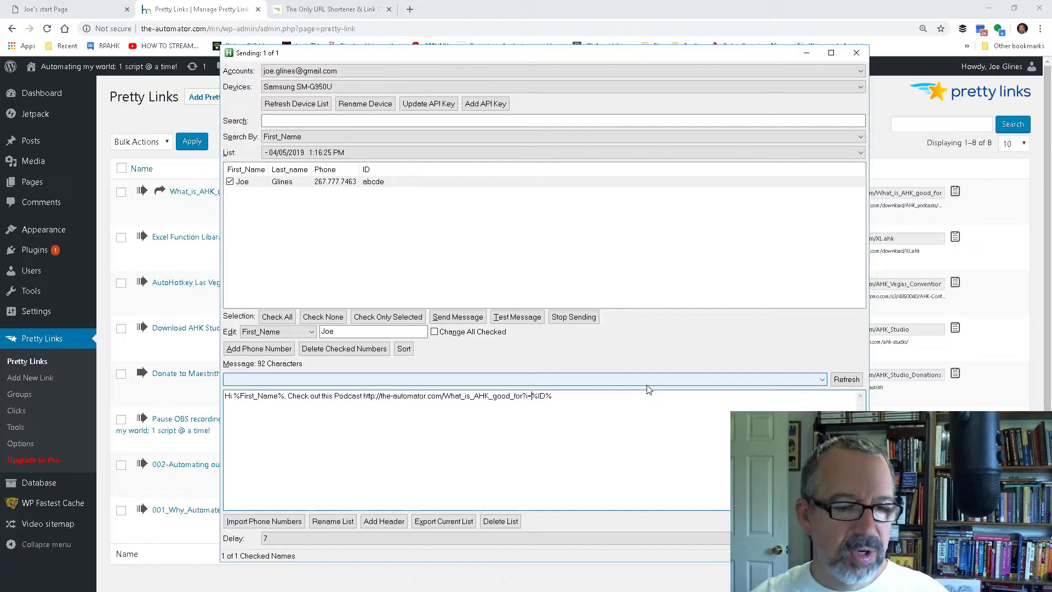
click(436, 318)
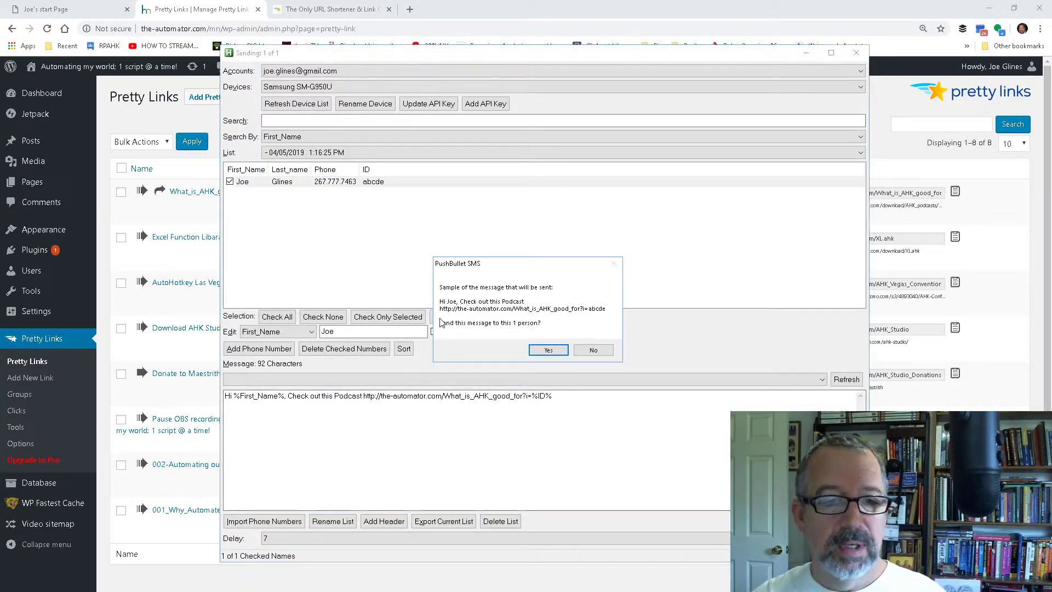
click(548, 350)
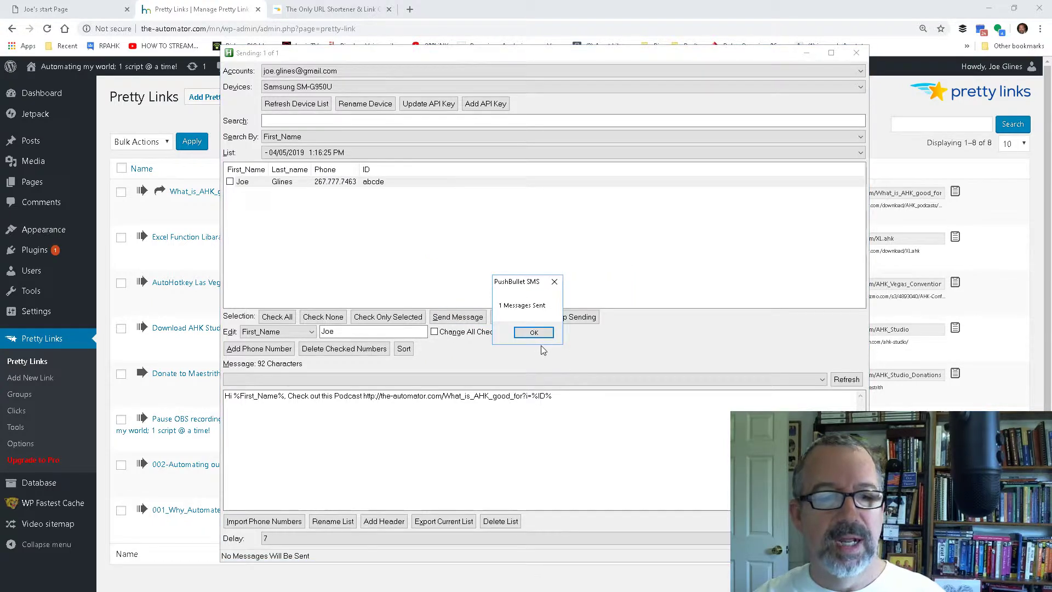
click(539, 333)
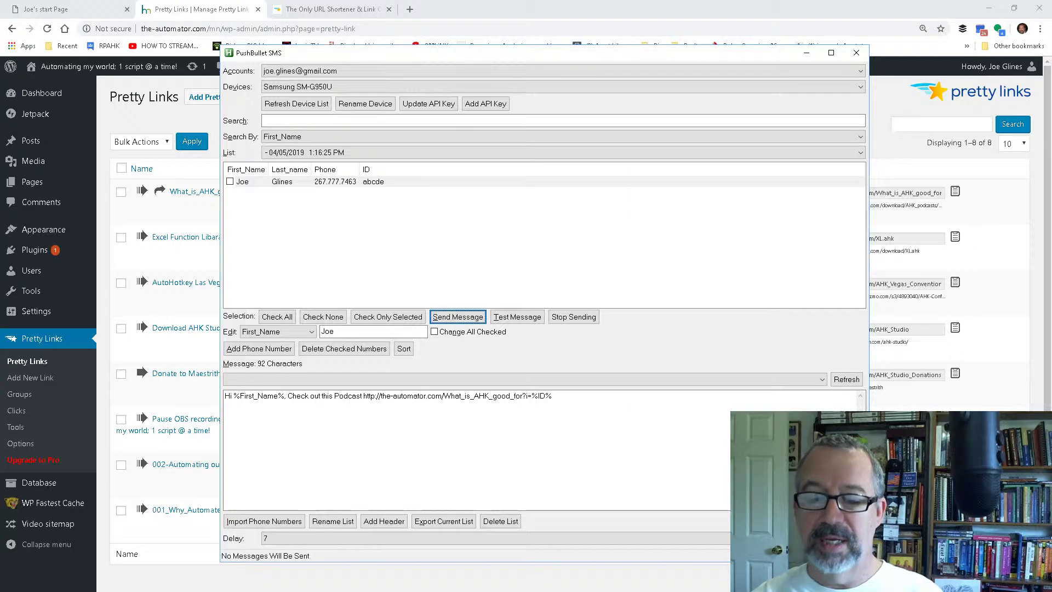
Step: Open the received text's podcast link from Google Hangouts, pause the audio and highlight the forwarded ID parameter in the address
key(super+h)
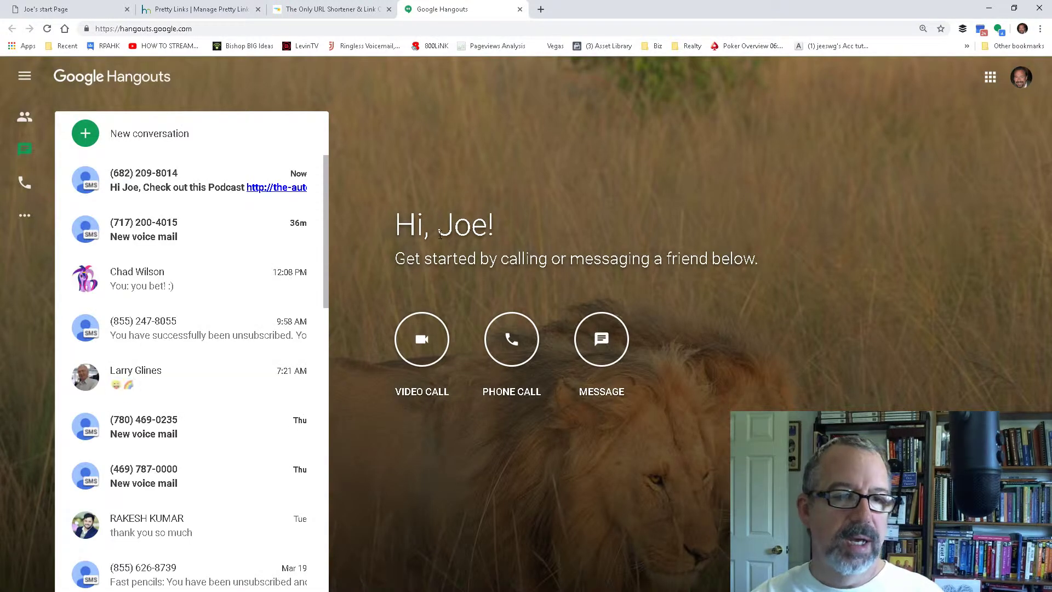
click(187, 193)
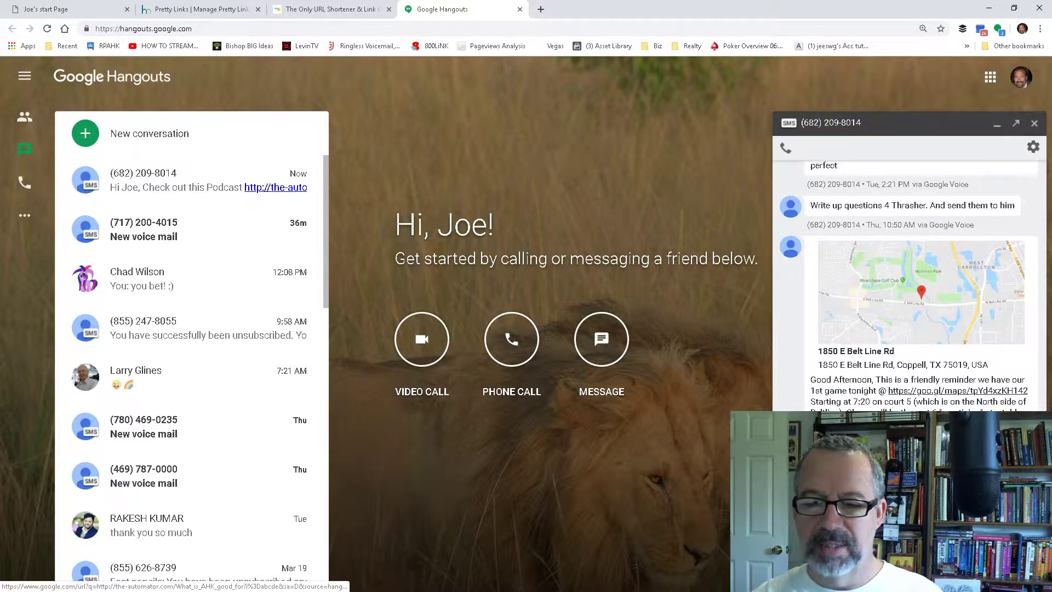
click(276, 188)
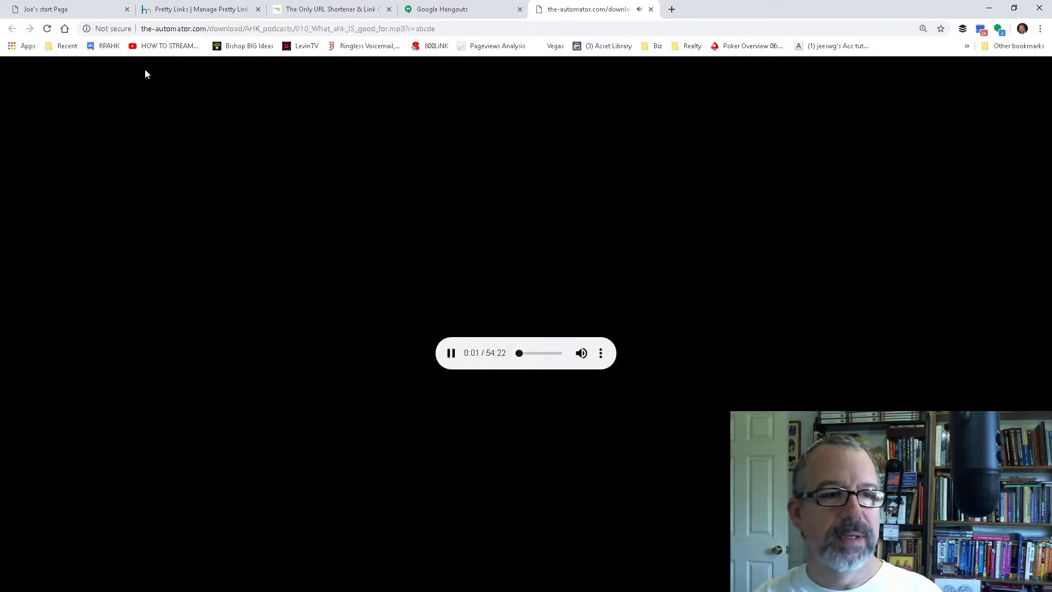
click(452, 352)
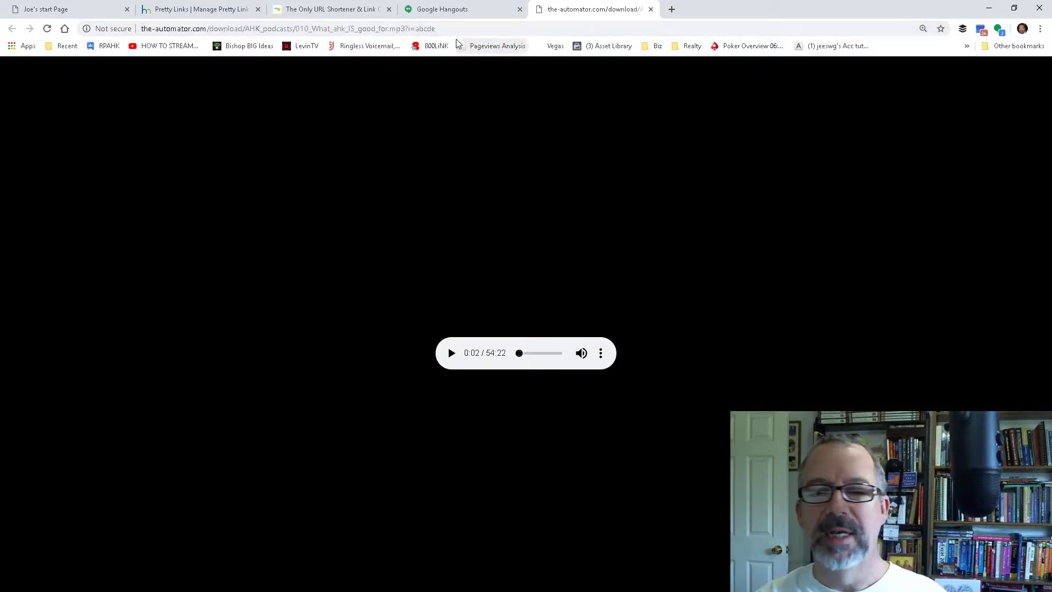
drag(446, 31, 405, 31)
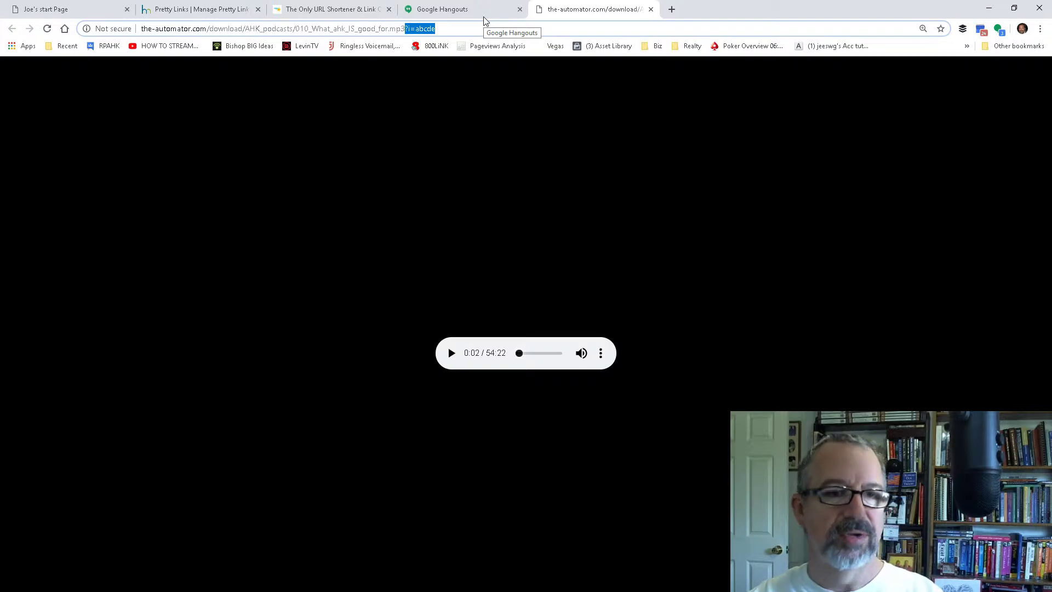
Step: Refresh the Pretty Links list, view the clicks report for What_is_AHK_good_for and highlight the recipient ID in the newest click's URI
click(193, 10)
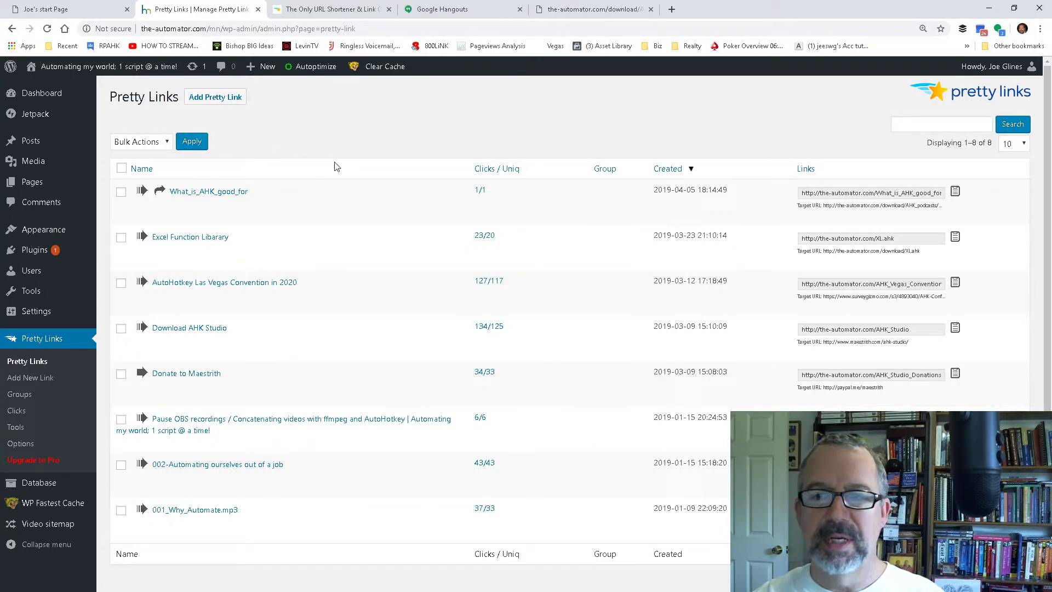
click(48, 28)
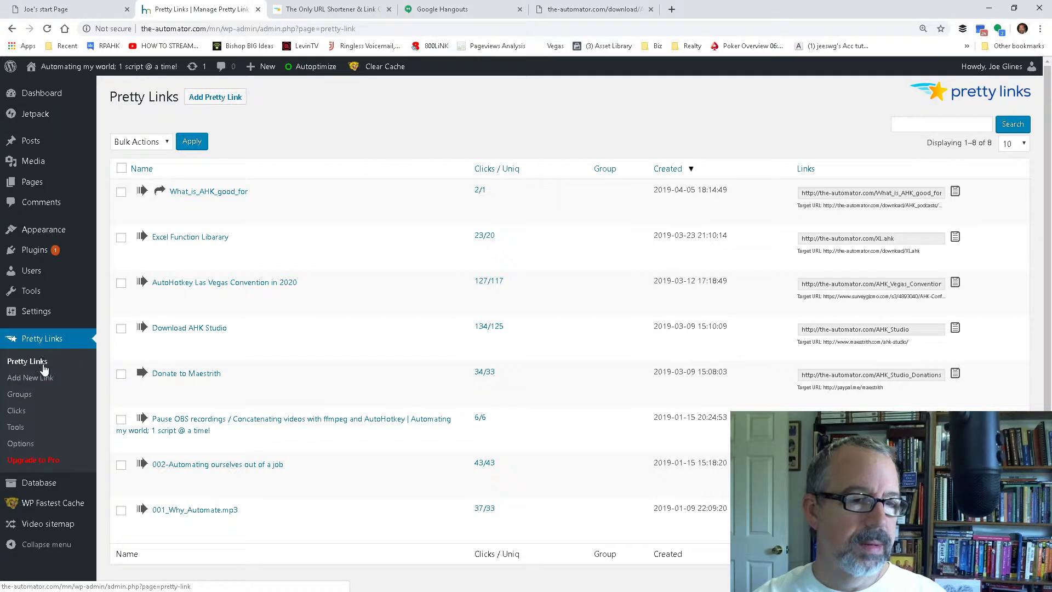
mouse_move(189, 216)
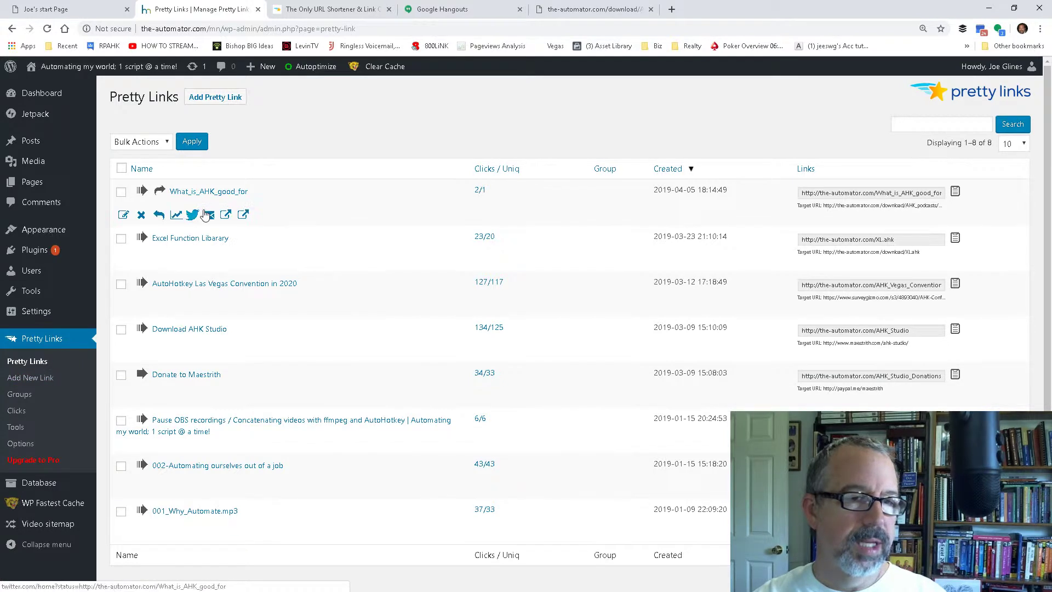
click(177, 215)
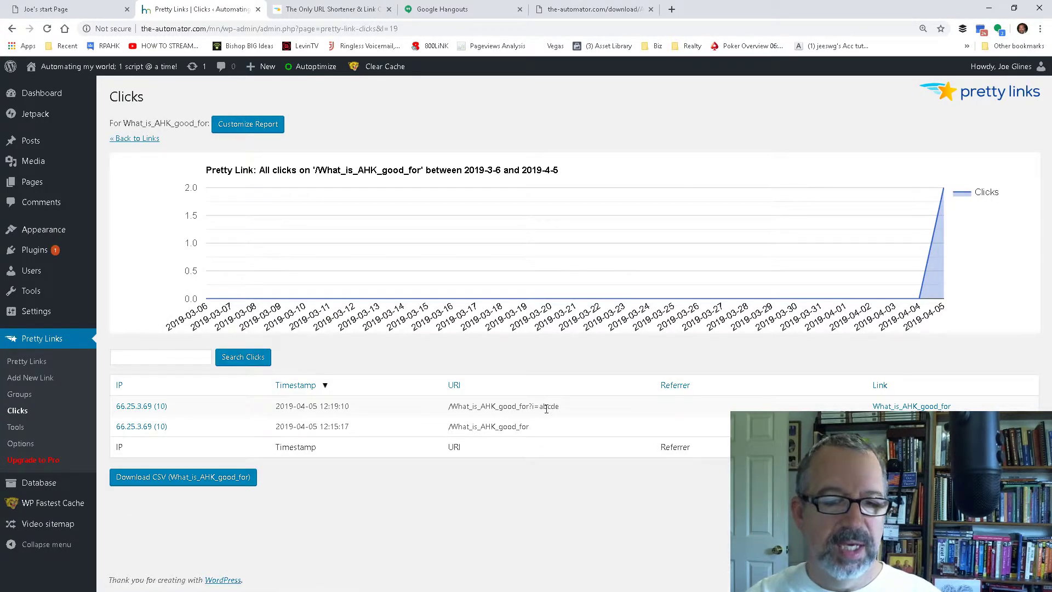
drag(540, 405, 560, 405)
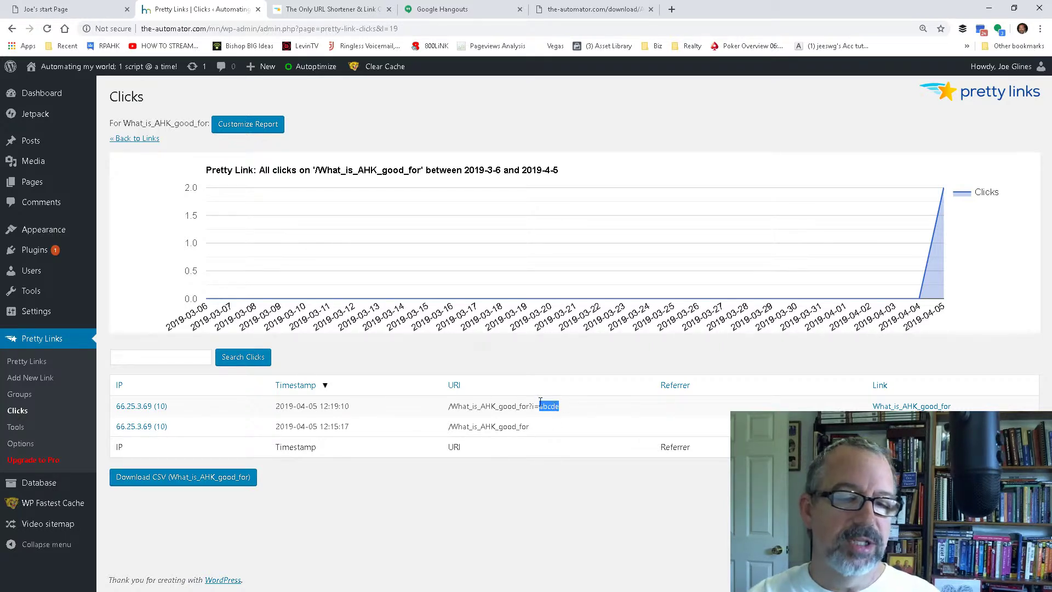
Step: Switch to PushBullet SMS and append a &Name= parameter with the recipient's first name to the message's podcast link
key(alt+Tab)
key(alt+Tab)
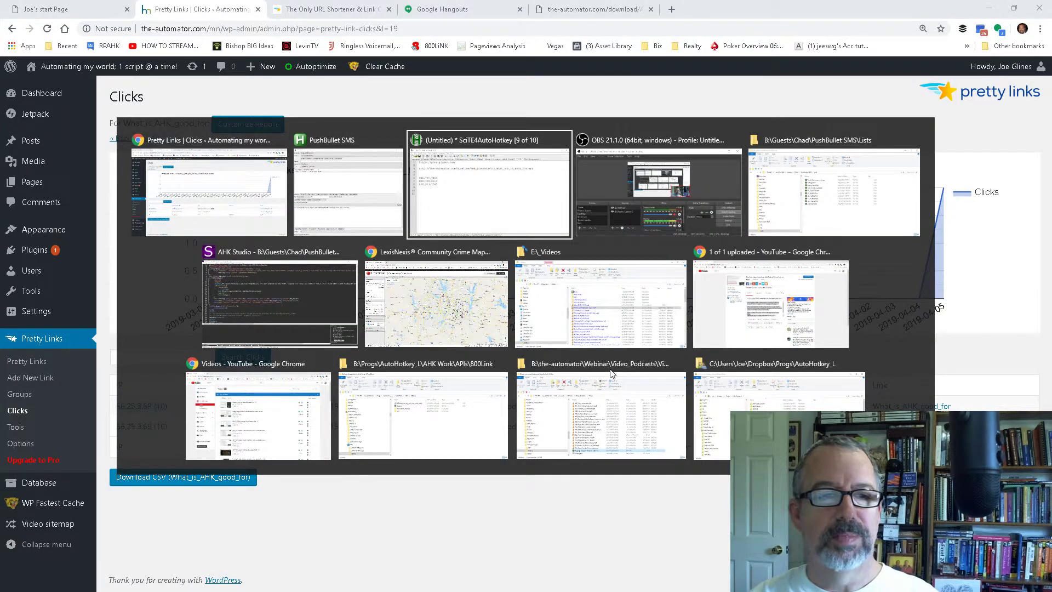
key(alt+shift+Tab)
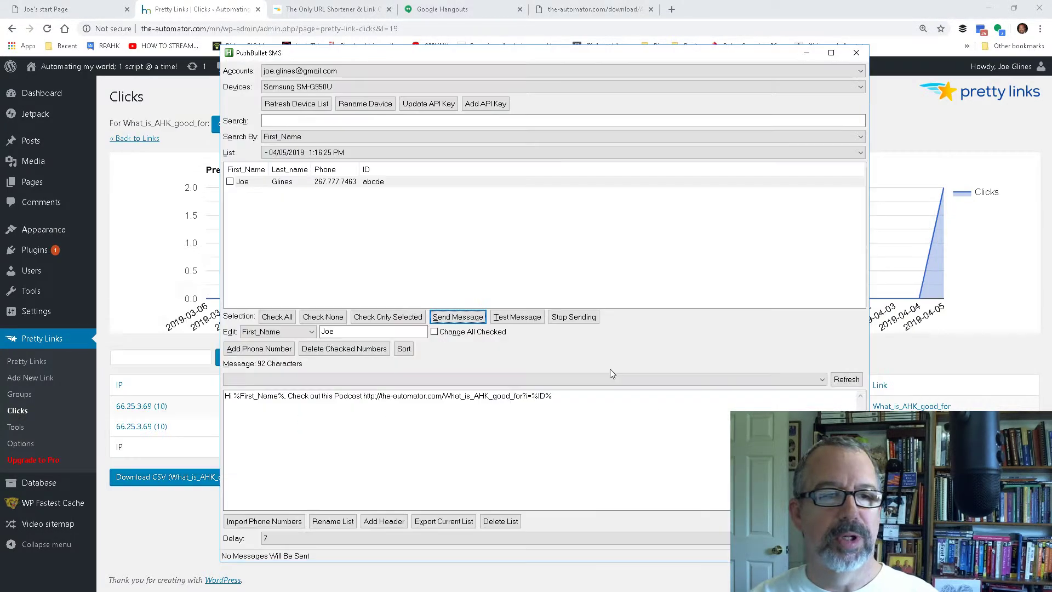
click(591, 397)
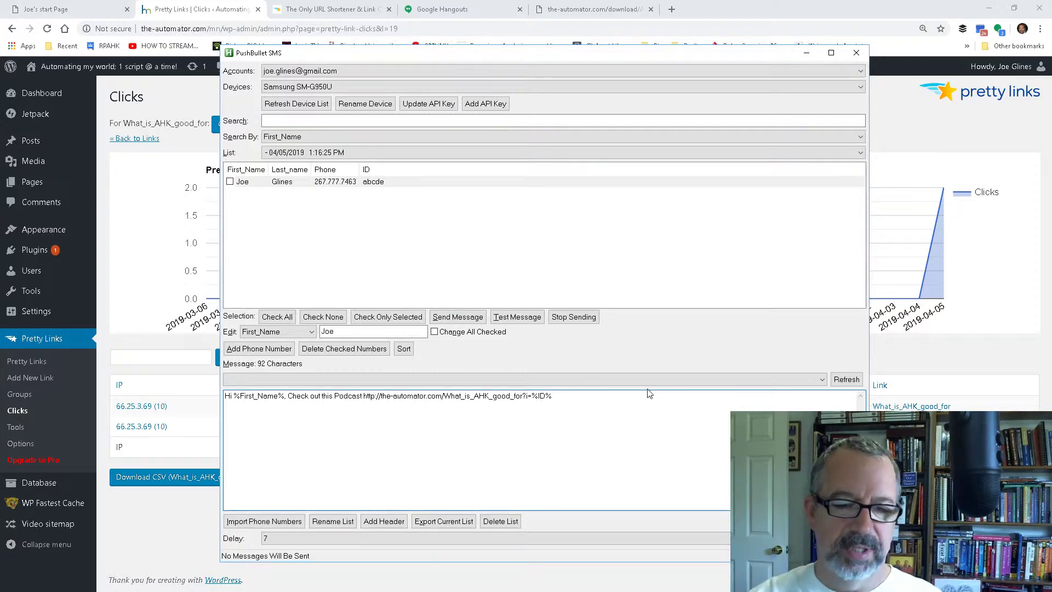
text(&)
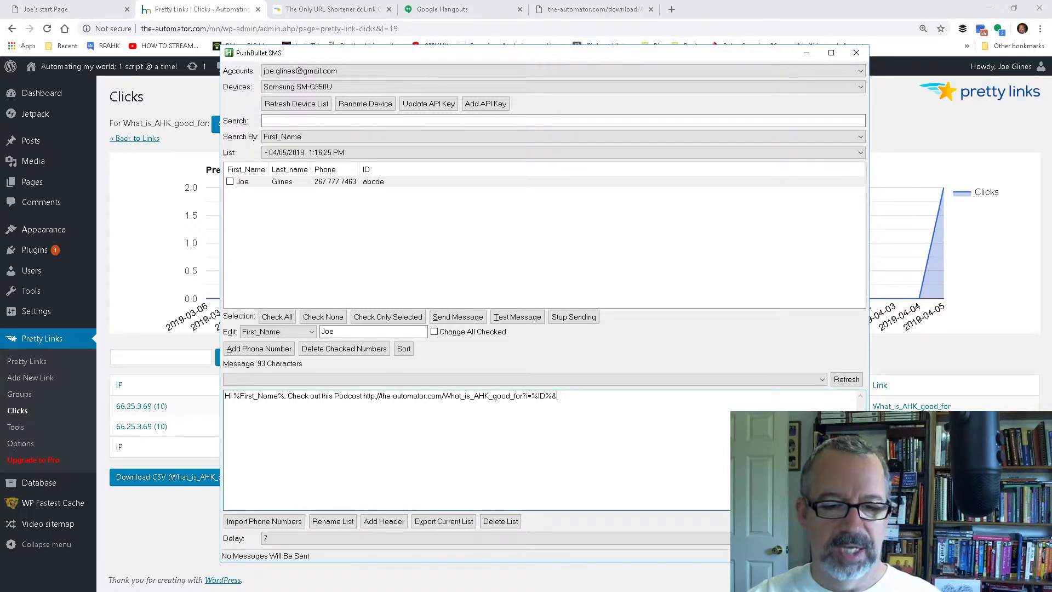
text(Name)
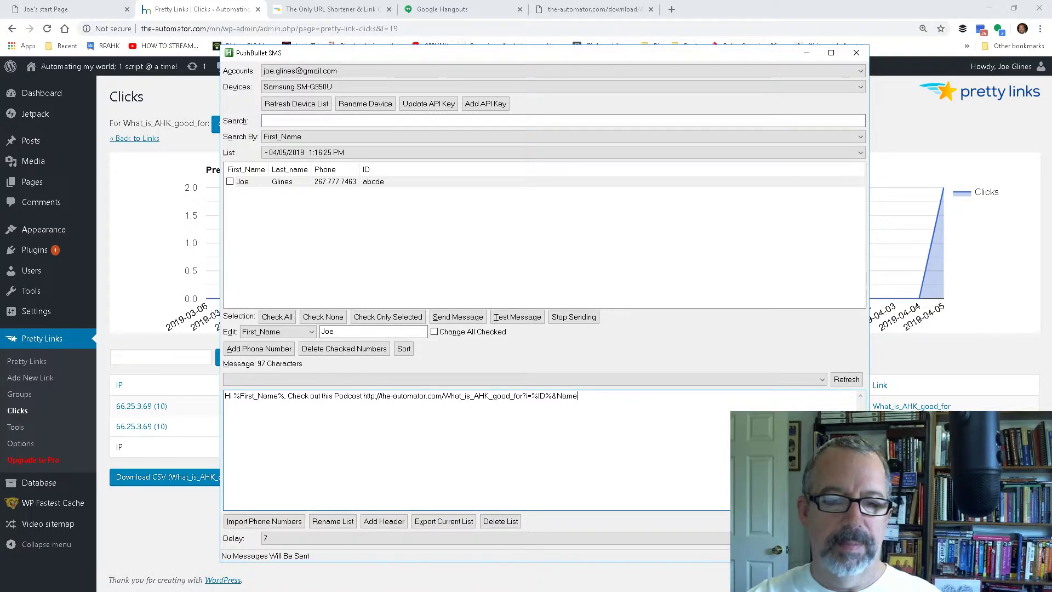
text(=Joe)
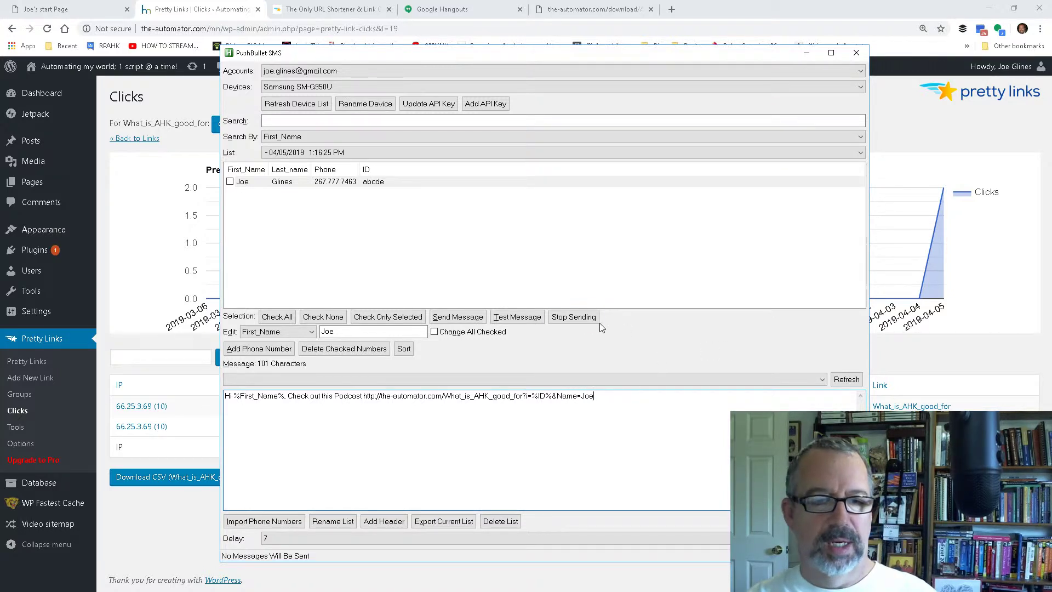
Step: Check the listed contact as recipient and send the message with the extended podcast link
click(463, 319)
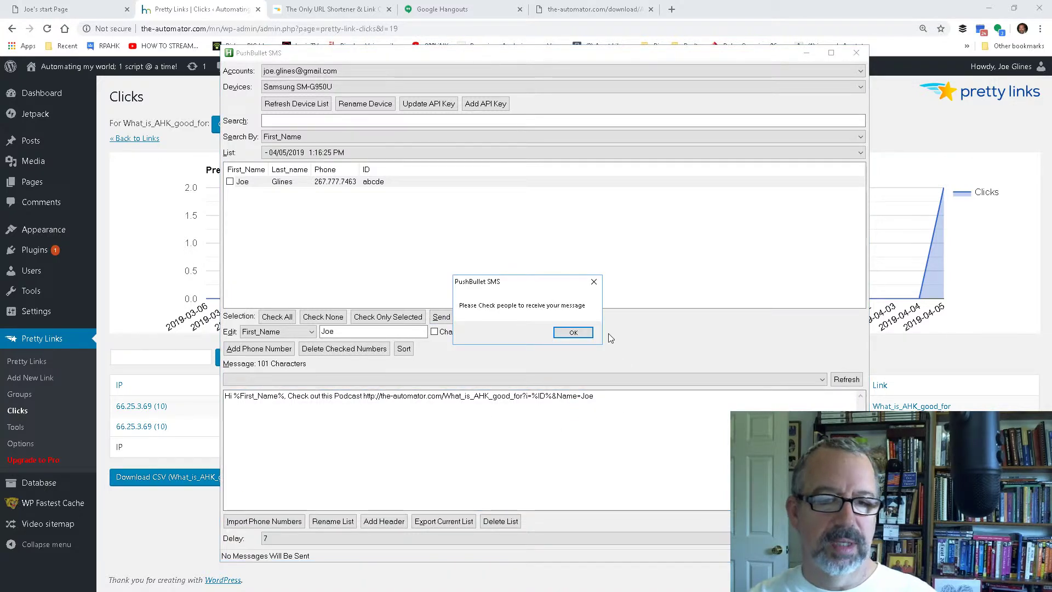
click(578, 333)
click(230, 182)
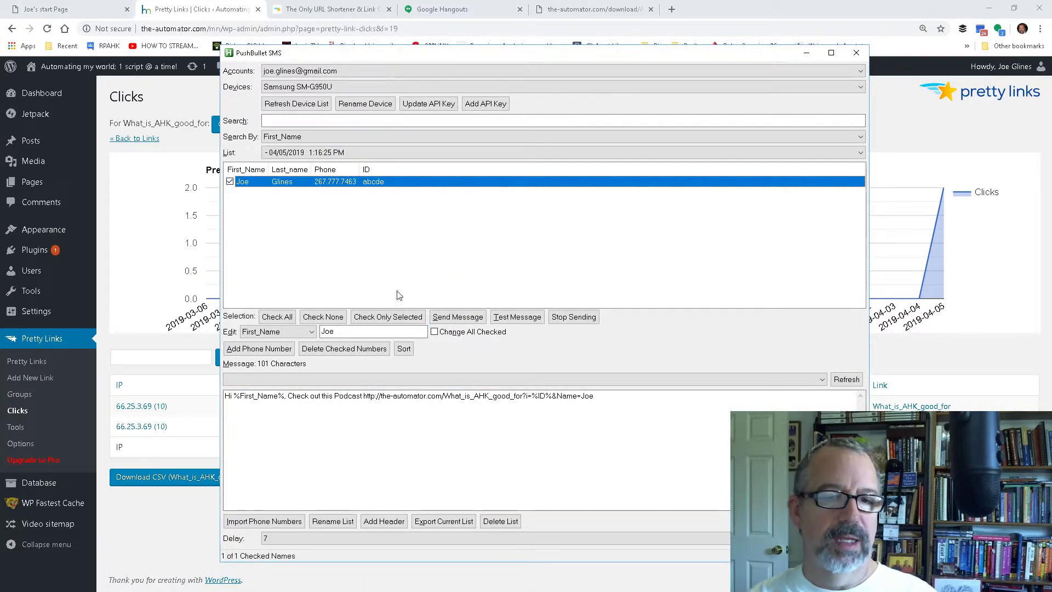
click(463, 319)
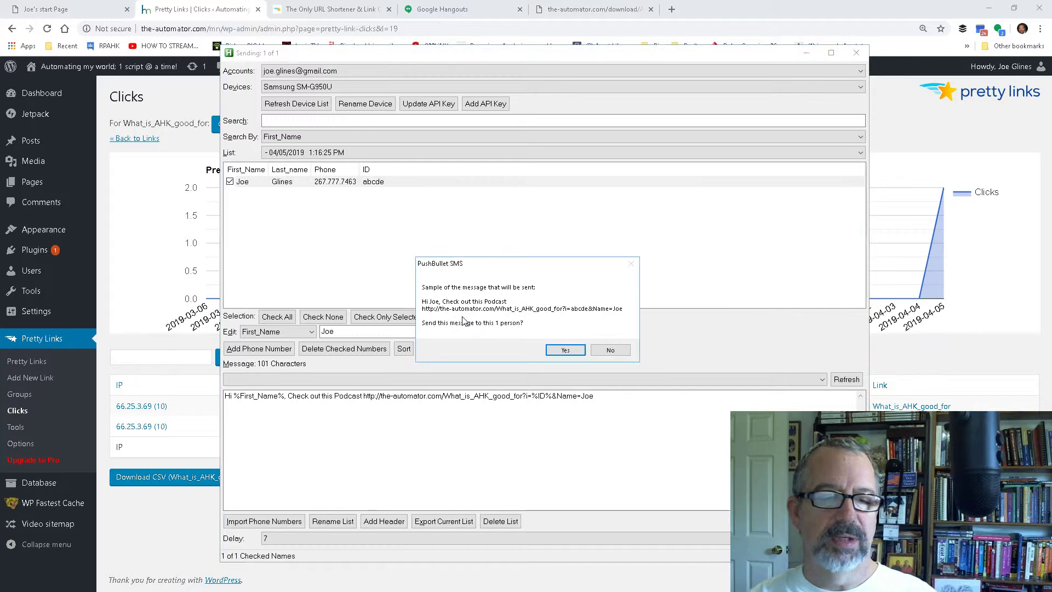
click(568, 350)
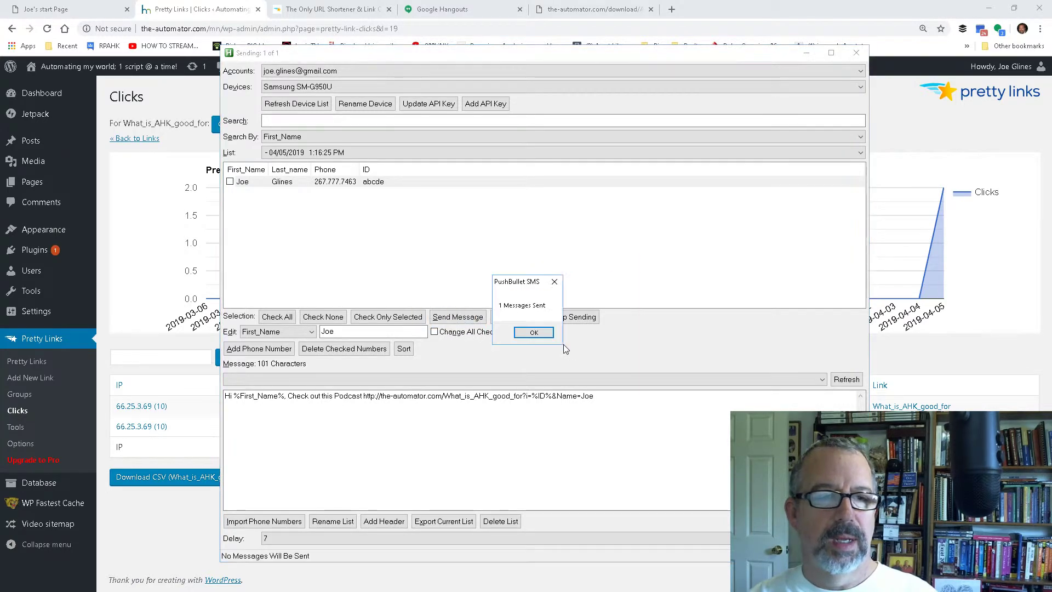
Step: Open the newly texted podcast link via Google Hangouts, pause its audio and dismiss the sending report
click(468, 12)
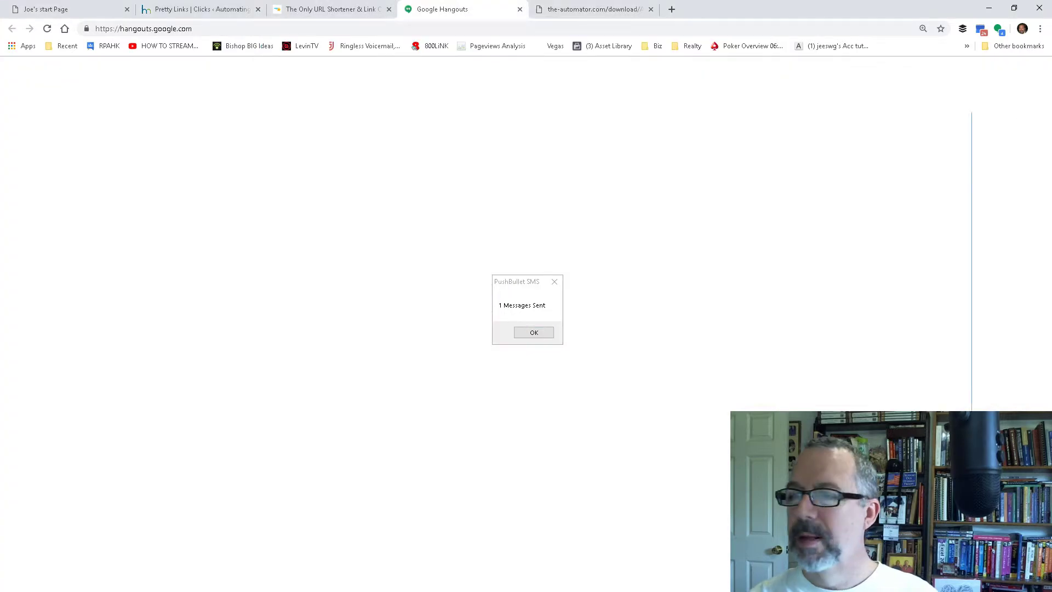
key(ctrl+w)
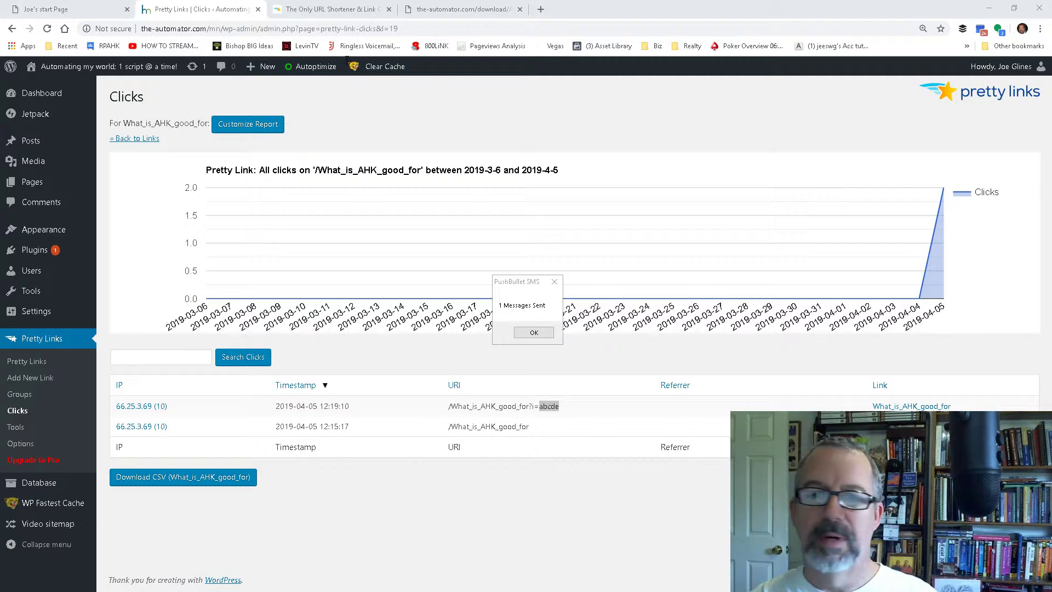
drag(347, 59, 321, 61)
click(452, 353)
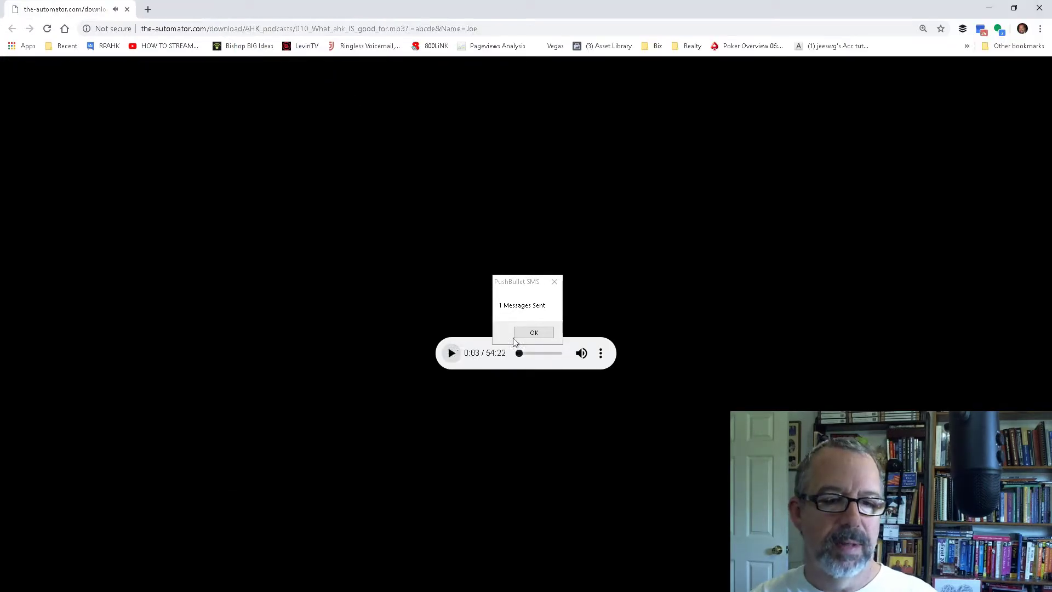
click(532, 334)
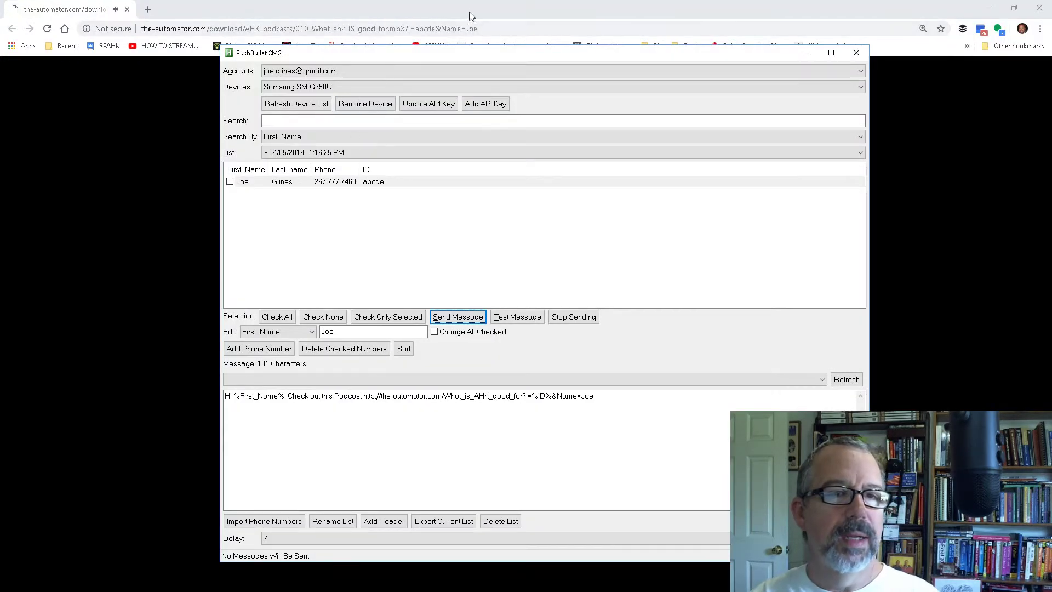
click(470, 16)
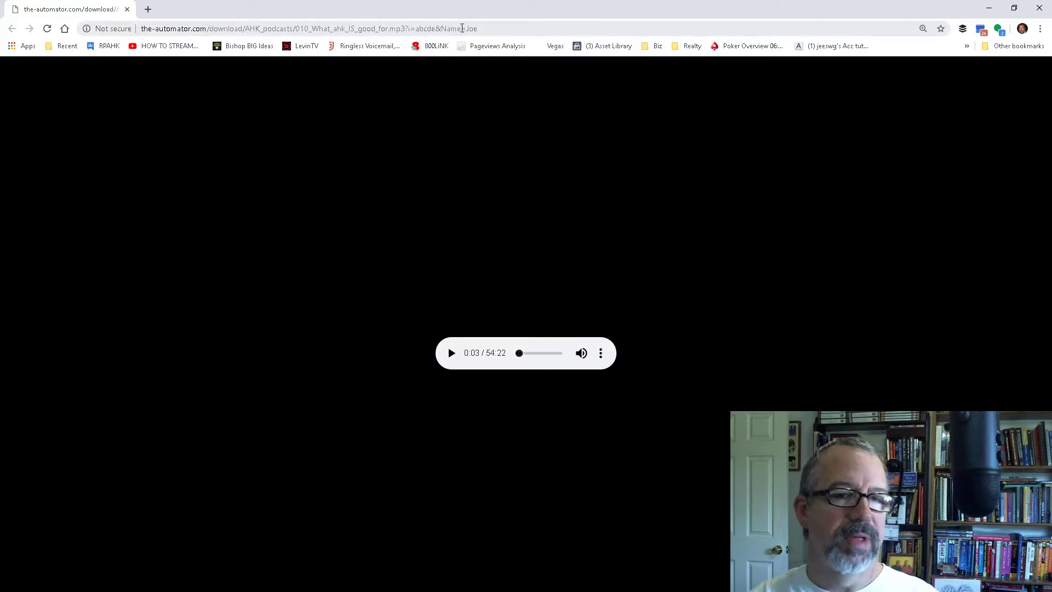
Step: Minimize the audio page and PushBullet SMS, and reload the Pretty Links clicks report for What_is_AHK_good_for
click(989, 8)
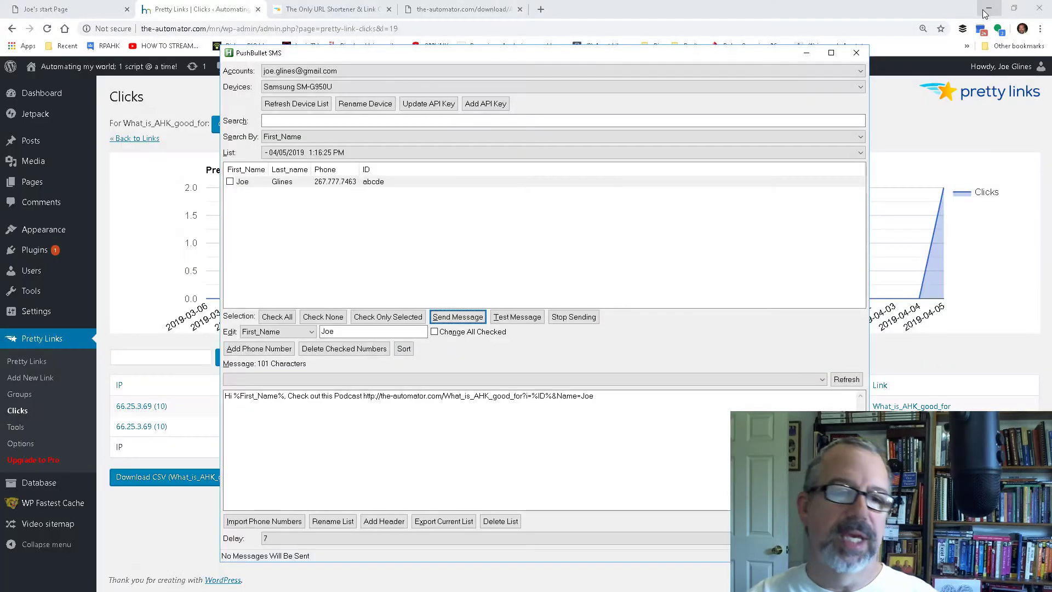
click(808, 53)
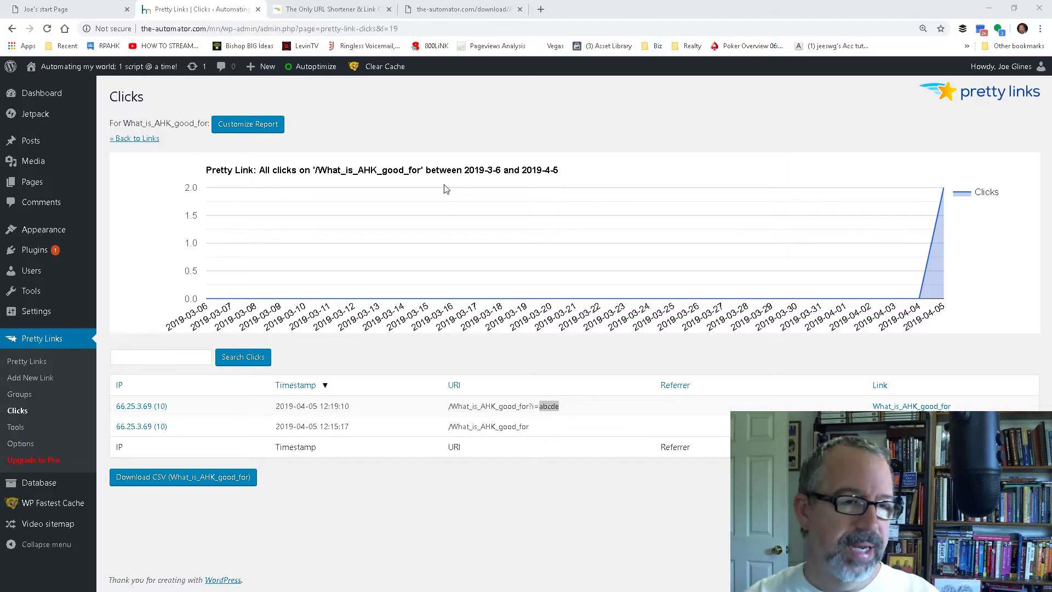
click(49, 30)
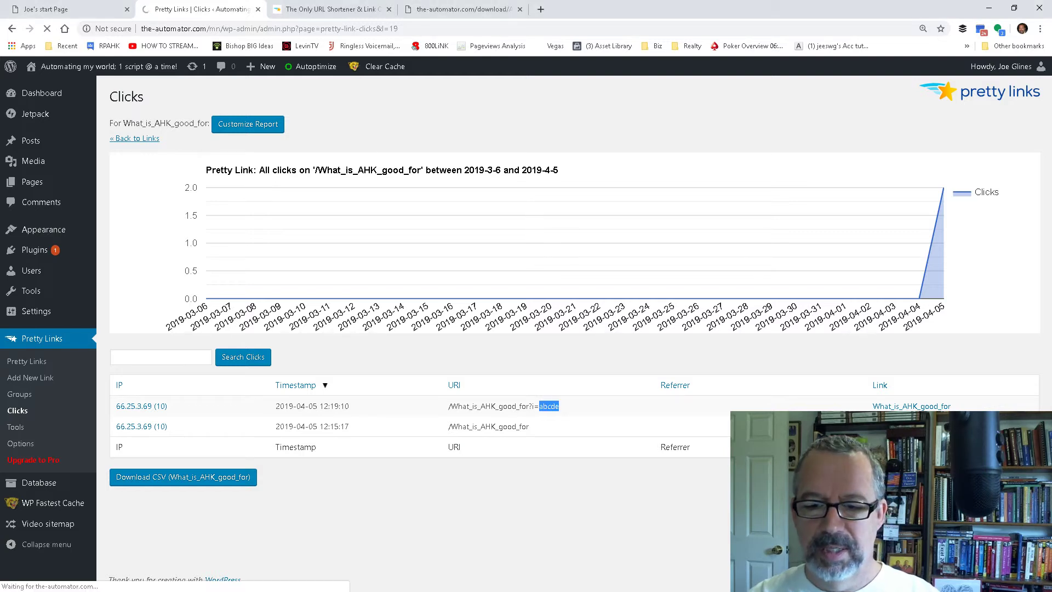